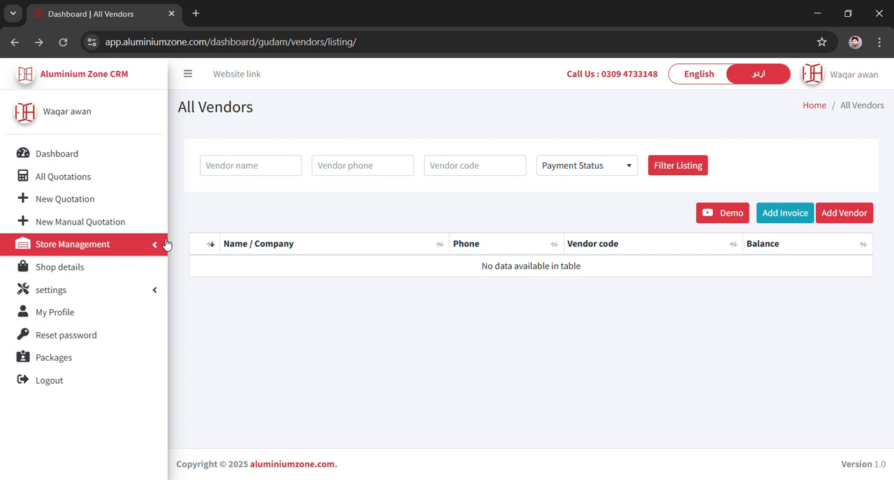
- Open the All Vendors listing from the Vendors section of Store Management
click(146, 256)
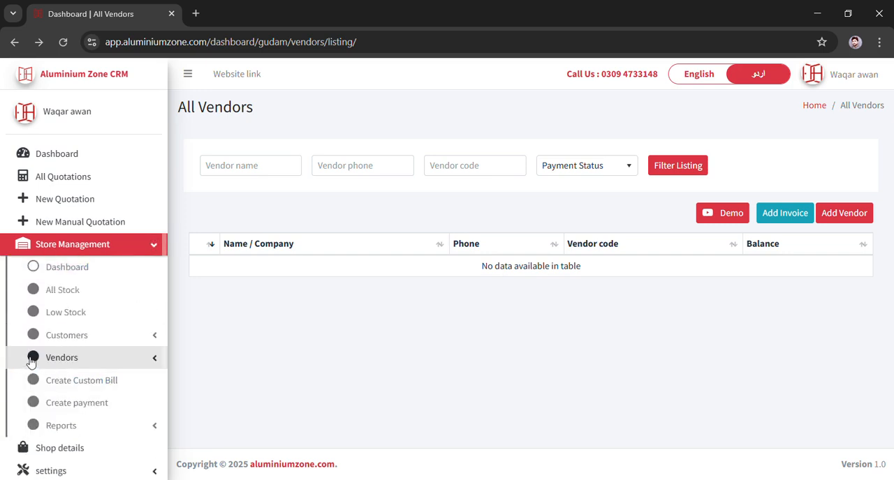
click(114, 358)
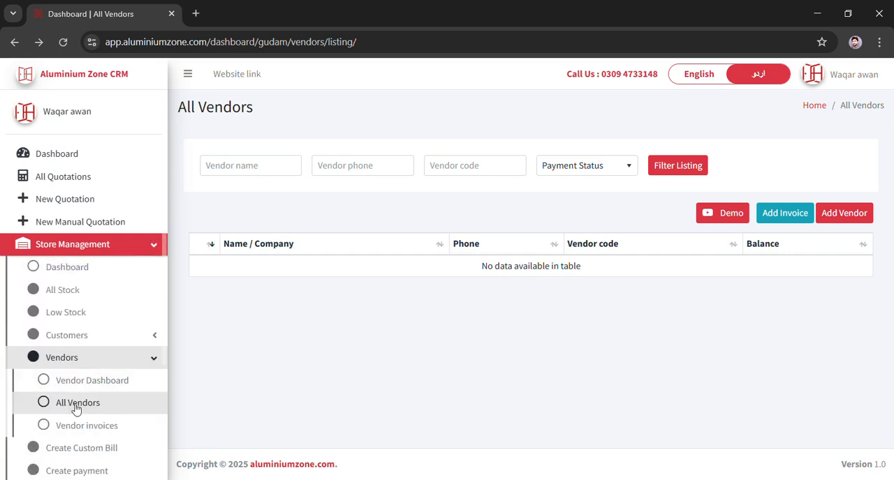
click(101, 411)
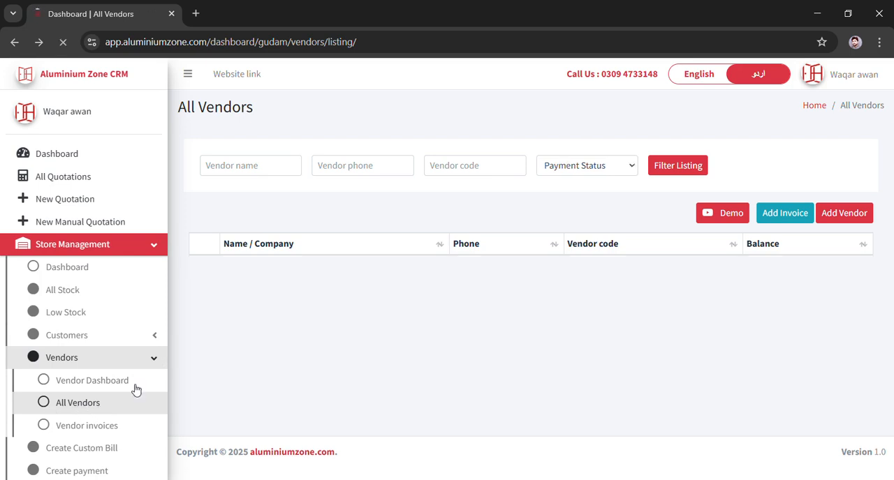
- Add a new vendor, entering the vendor's name and phone number with vendor code 004
click(858, 214)
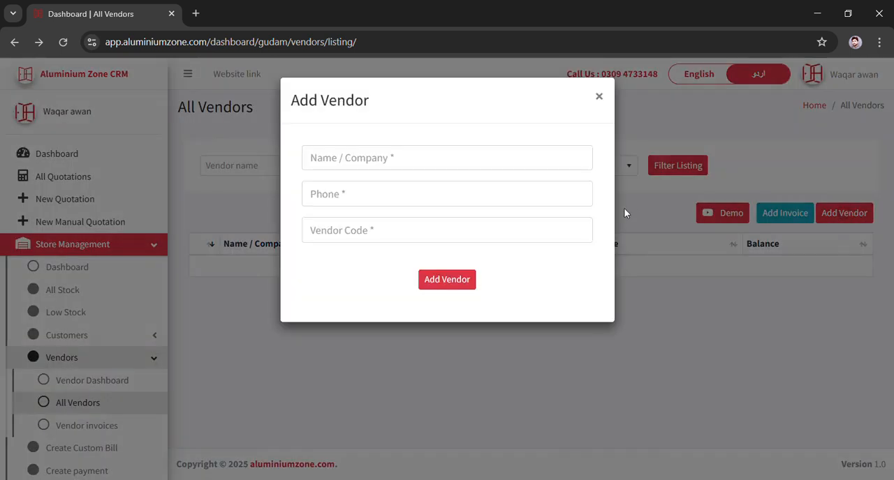
click(397, 158)
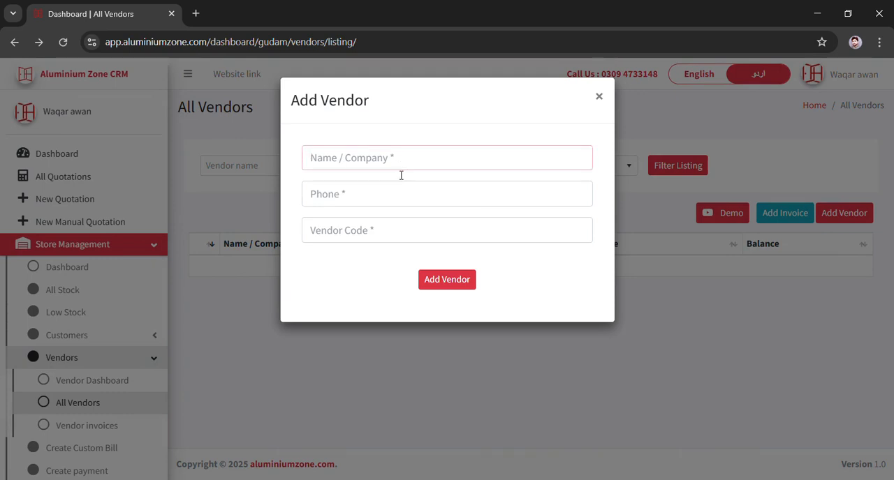
click(395, 189)
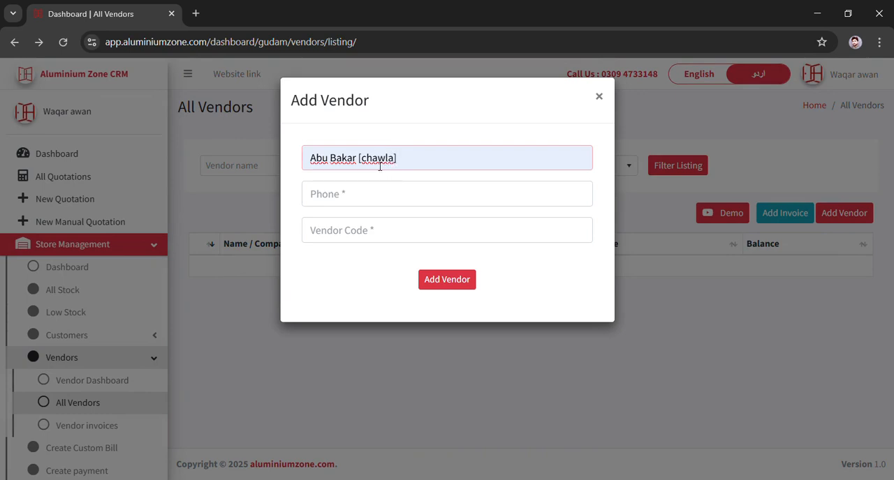
click(336, 197)
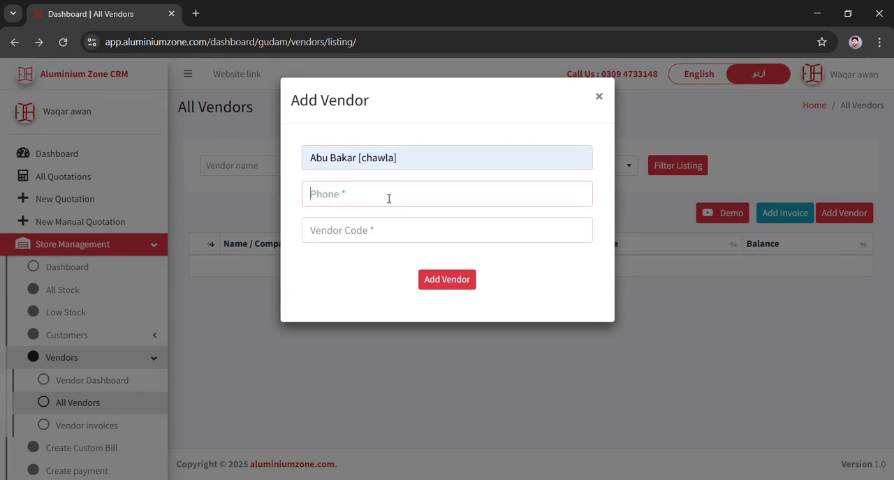
click(402, 279)
click(381, 240)
text(004)
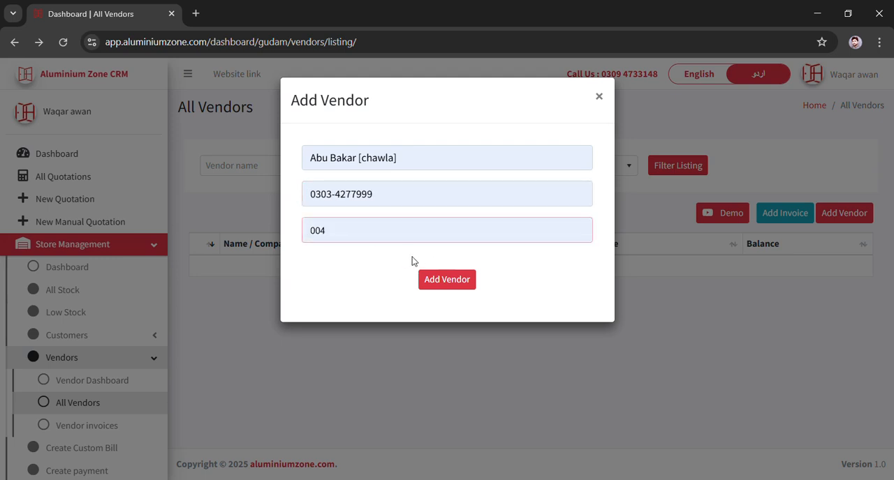
click(444, 277)
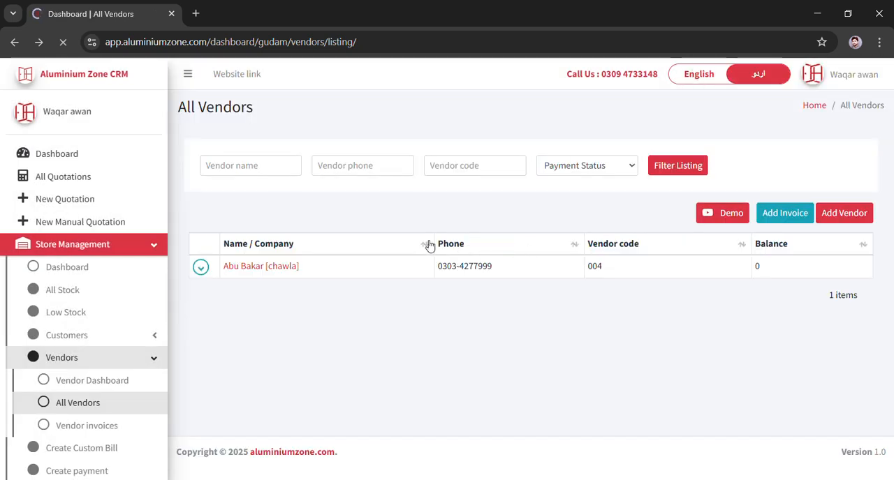
- Start a new vendor invoice and select the new vendor with code 004
click(782, 217)
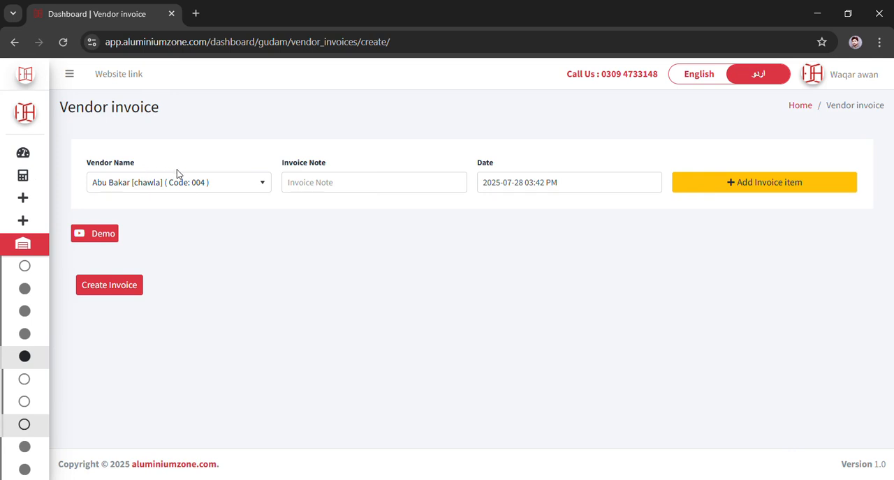
click(230, 186)
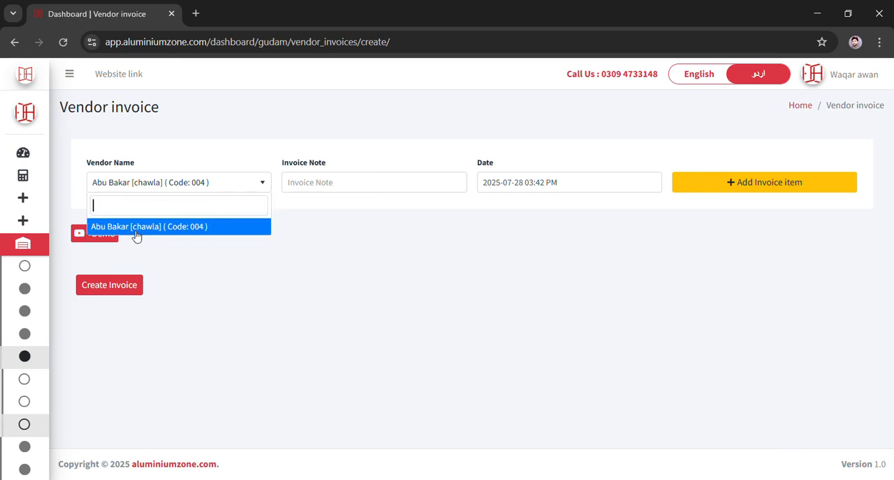
click(187, 228)
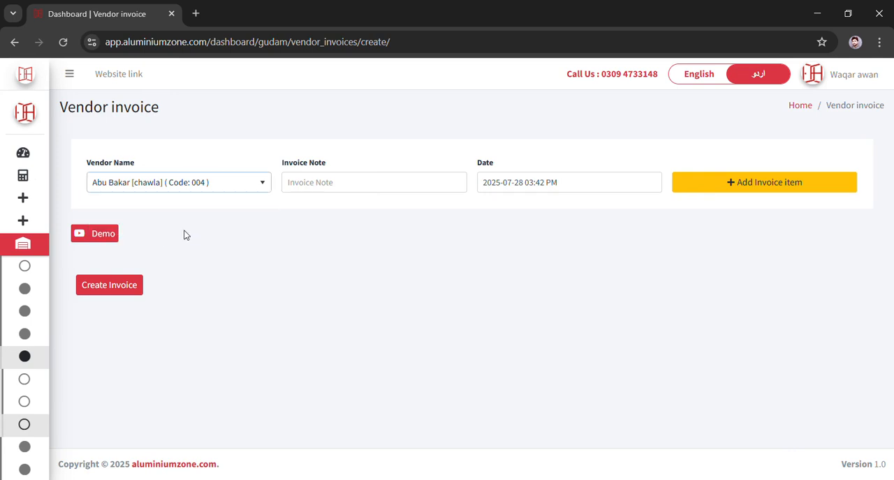
- Enter the invoice note fixed and add an invoice item
click(325, 187)
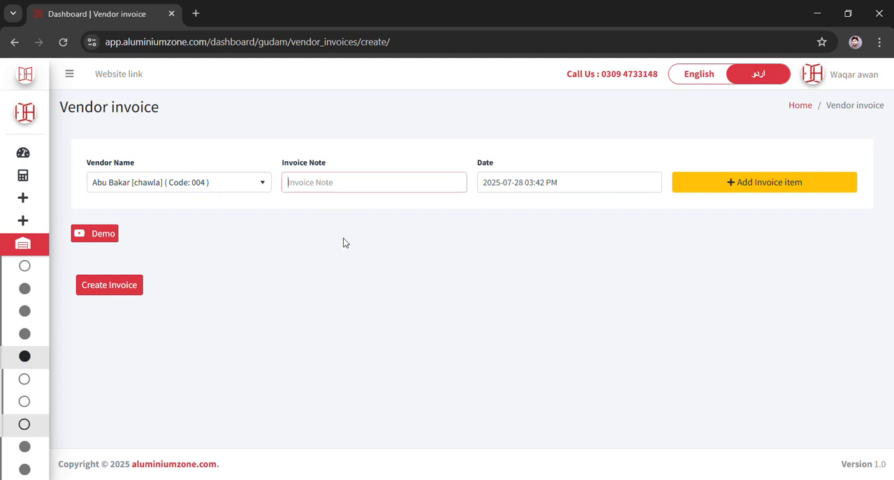
click(376, 268)
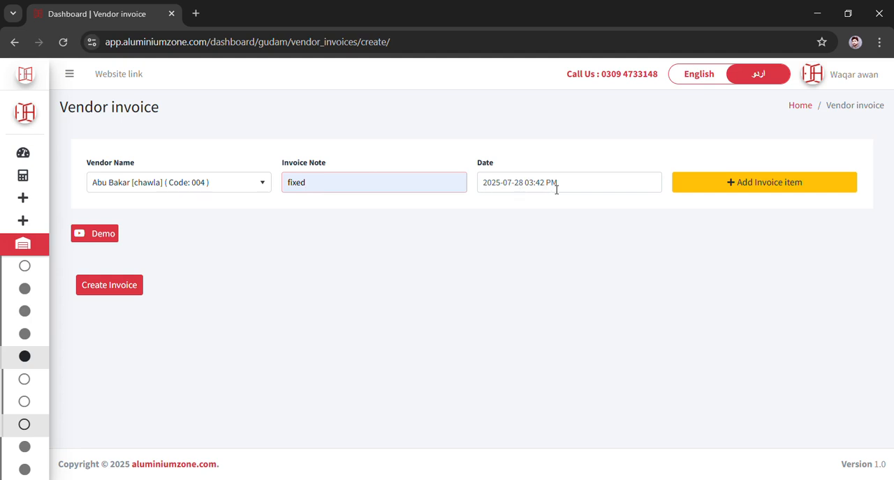
click(755, 183)
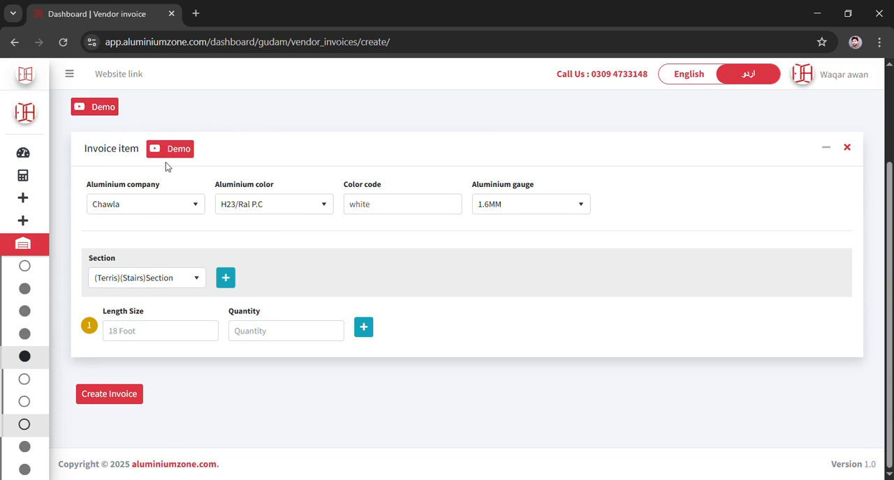
- Set the item's aluminium company to Chawla, colour H23/Ral P.C, colour code white and gauge 1.6MM
click(162, 212)
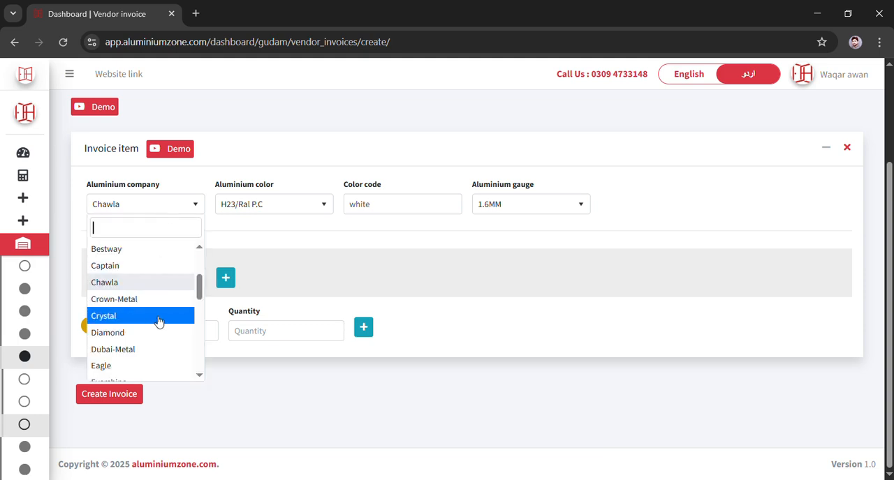
mouse_move(199, 295)
mouse_down()
mouse_move(198, 322)
mouse_move(200, 277)
mouse_move(201, 294)
mouse_up()
click(148, 287)
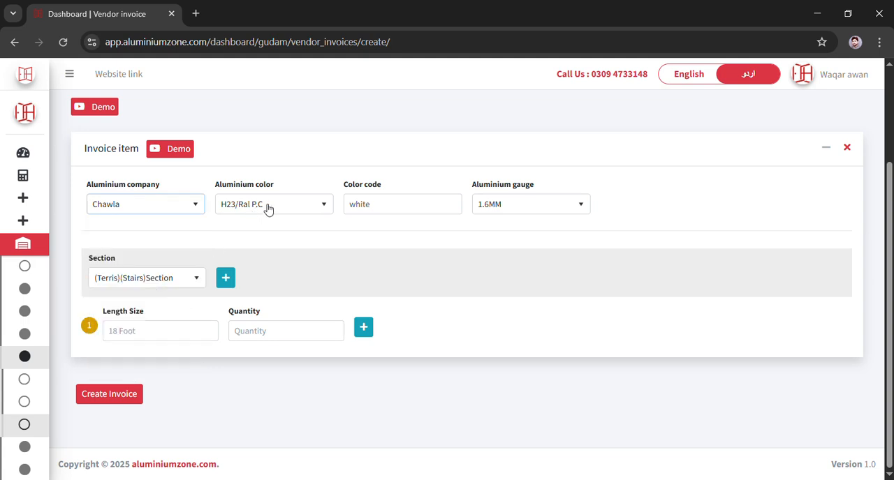
click(269, 207)
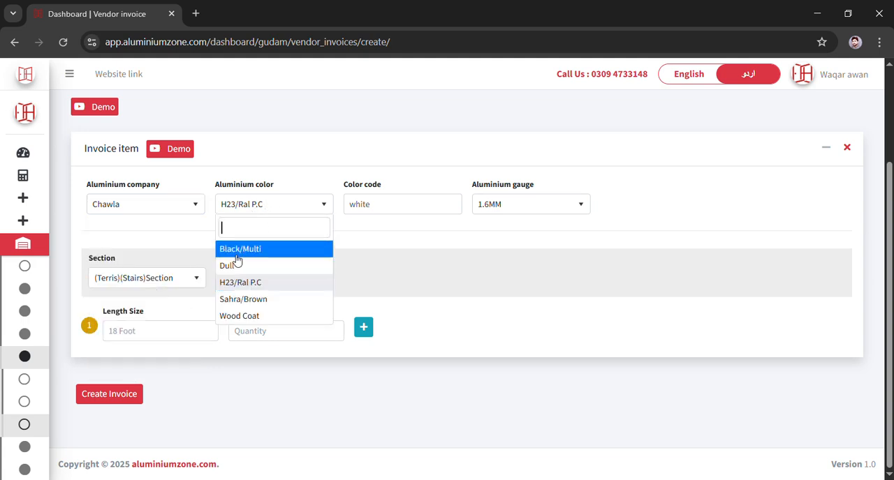
click(236, 287)
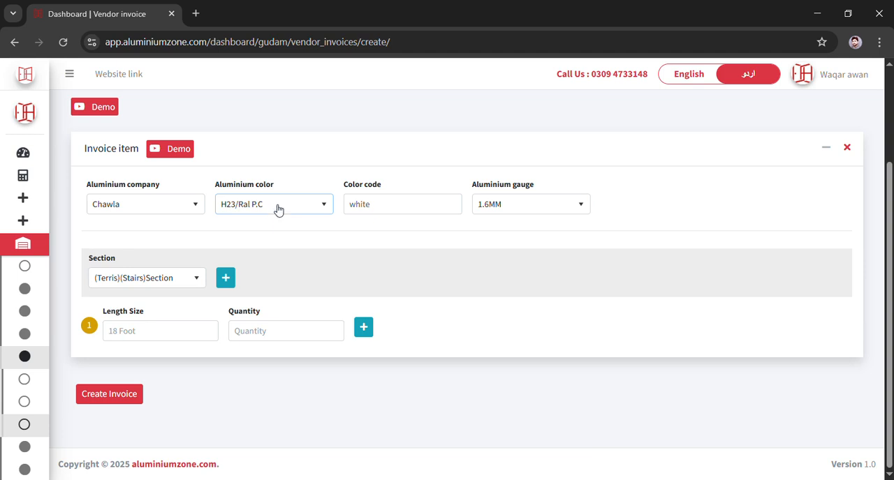
click(390, 209)
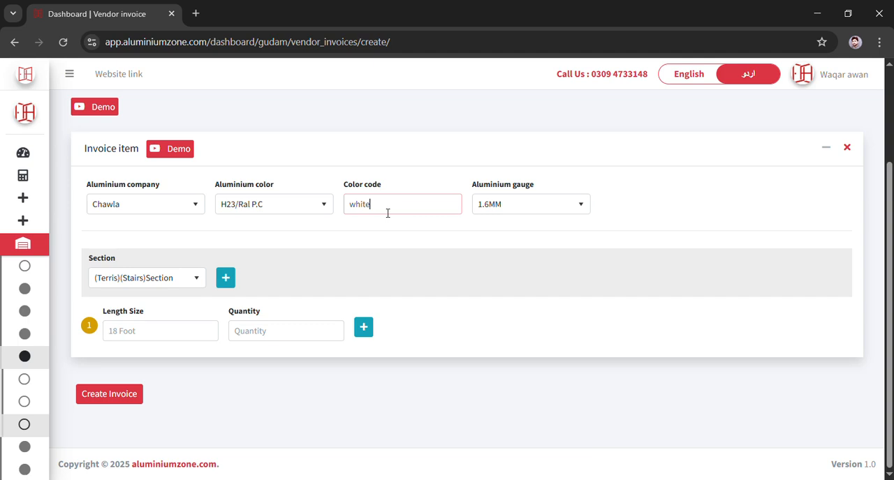
click(510, 207)
click(507, 320)
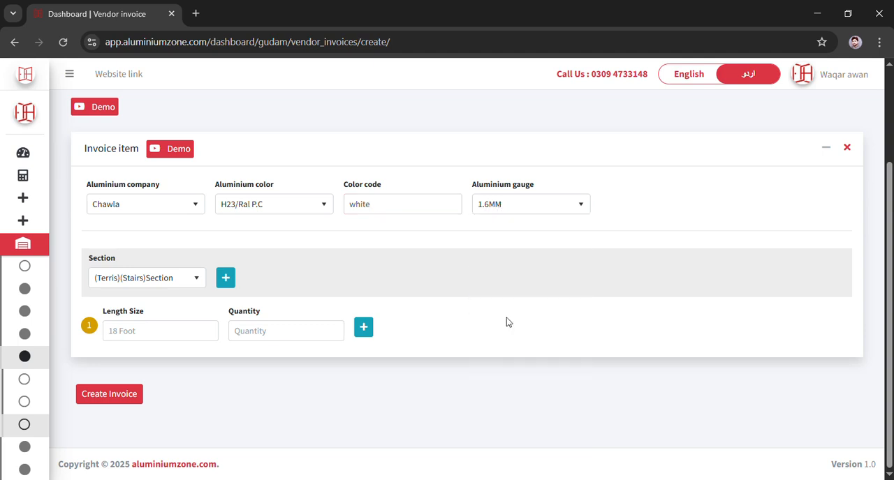
- Search the section list for 51 and choose section D-51A
click(176, 284)
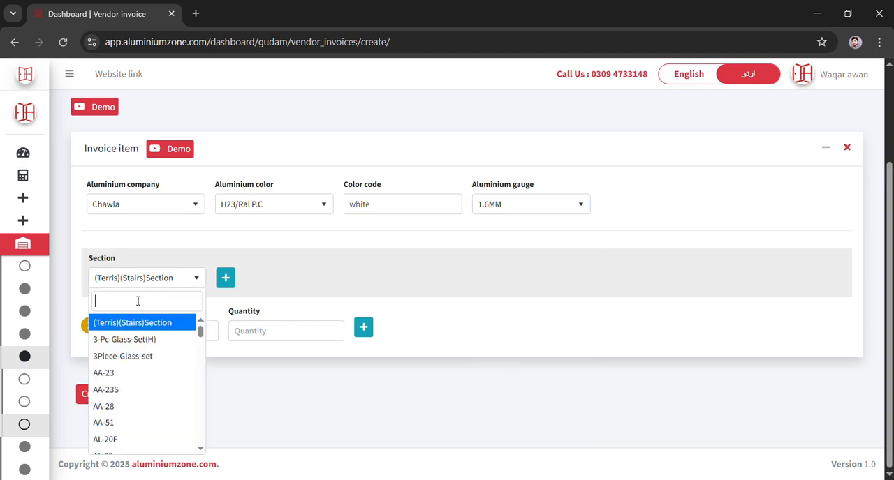
text(51)
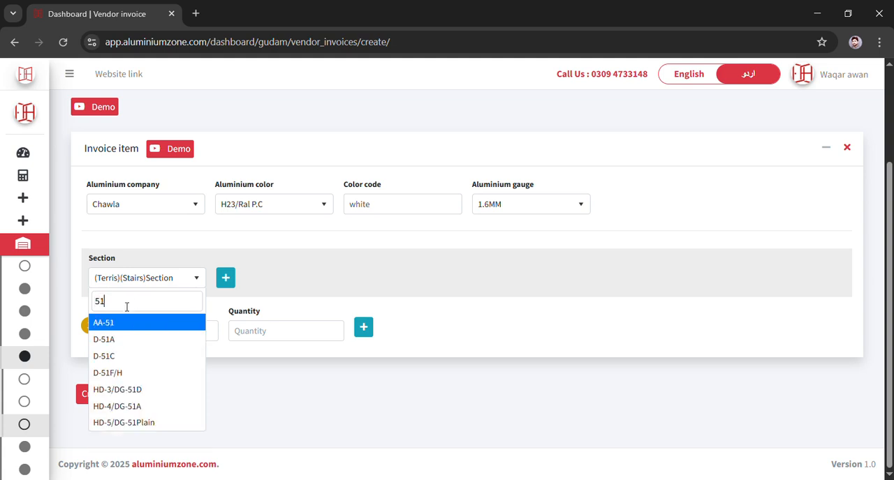
click(130, 348)
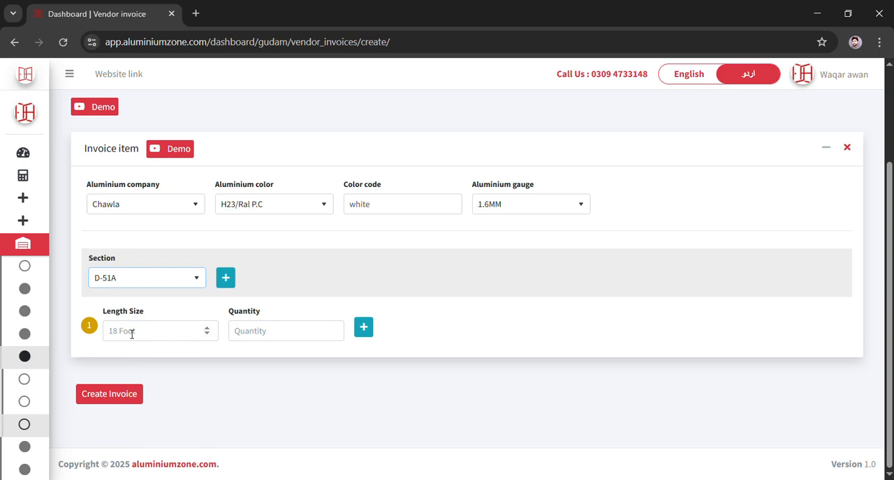
- Enter length 18 with quantity 20 in the first row and add a second length row
click(144, 340)
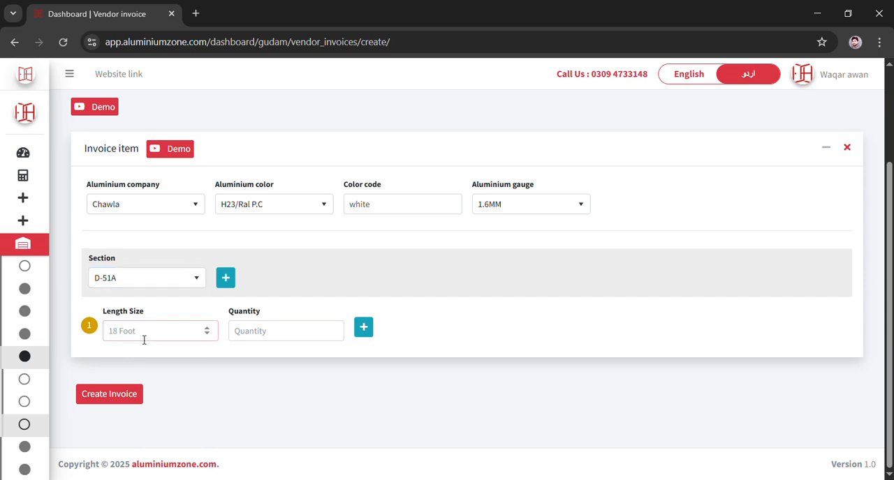
text(18)
click(264, 342)
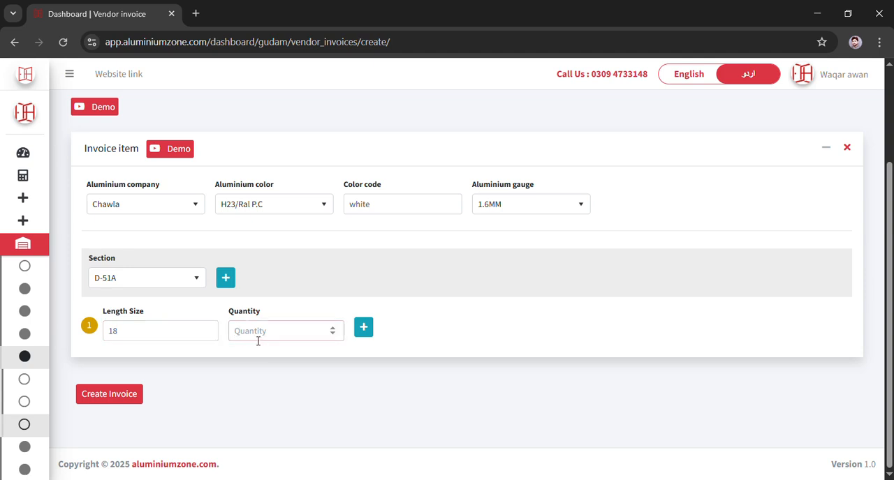
text(10)
click(371, 338)
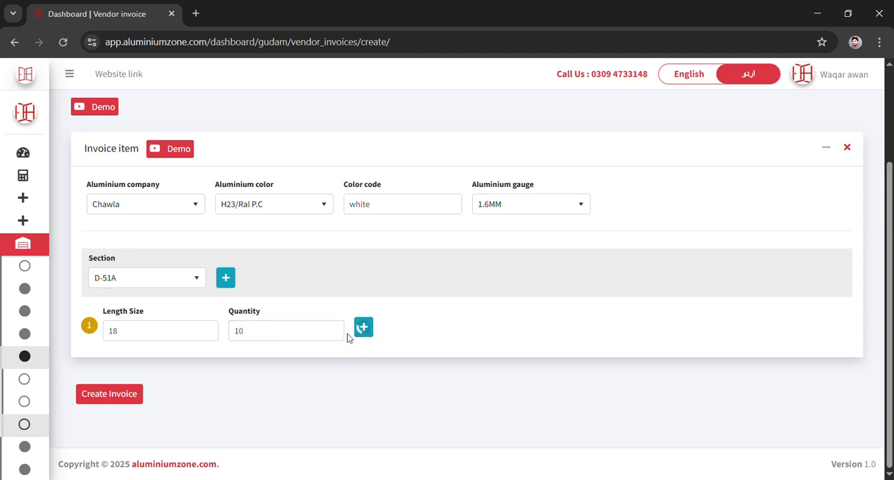
click(259, 339)
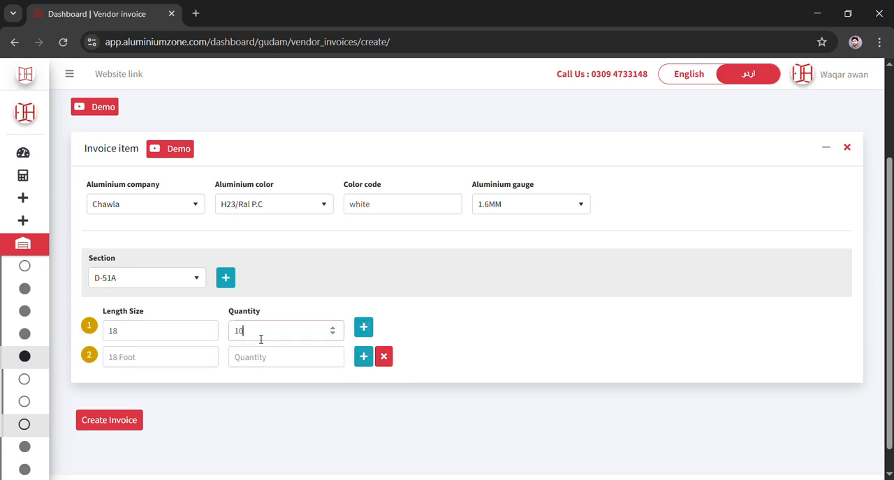
key(BackSpace)
text(2)
- Enter length 16 with quantity 20 in the second row and add a third row
click(169, 362)
text(16)
click(236, 360)
text(20)
click(364, 361)
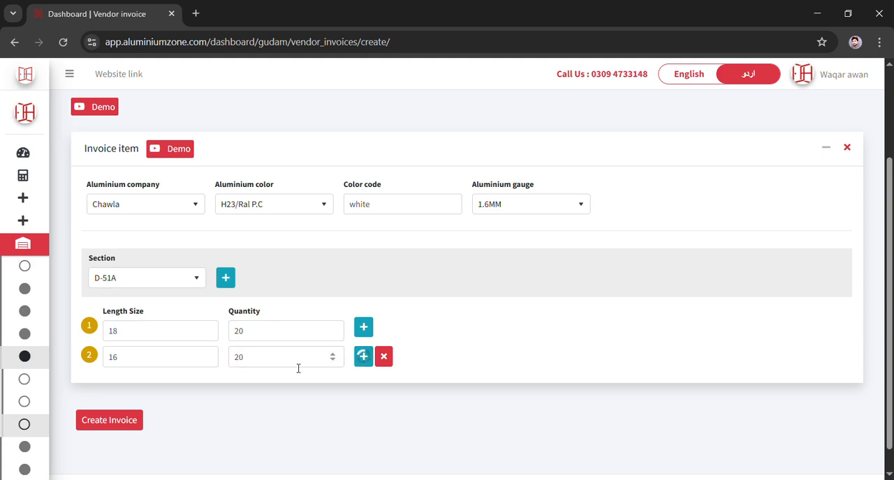
- Enter length 14 with quantity 20 in the third row
click(134, 383)
text(14)
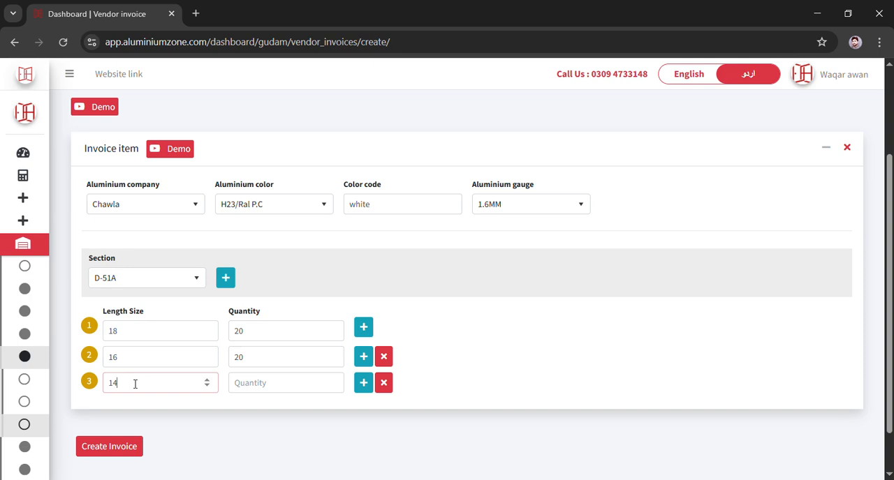
click(255, 386)
text(2)
- Add another section to the invoice item and set it to D-40 by searching 40
click(232, 286)
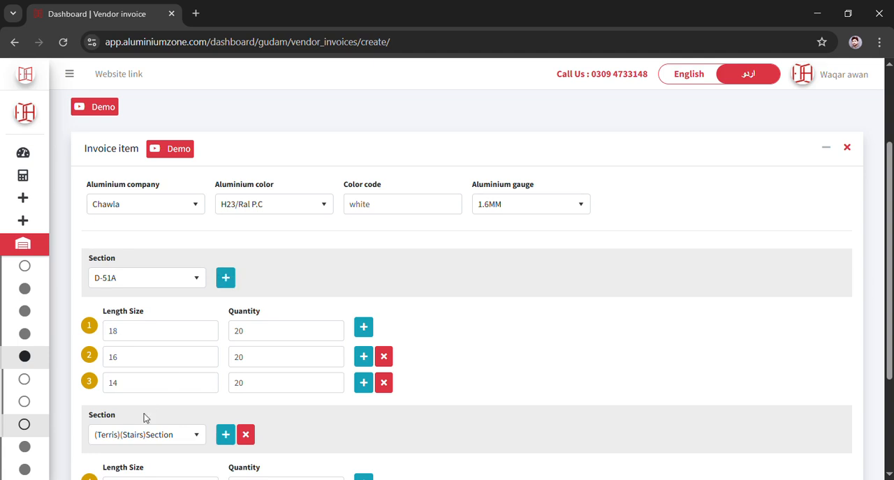
scroll(147, 413, down, 2)
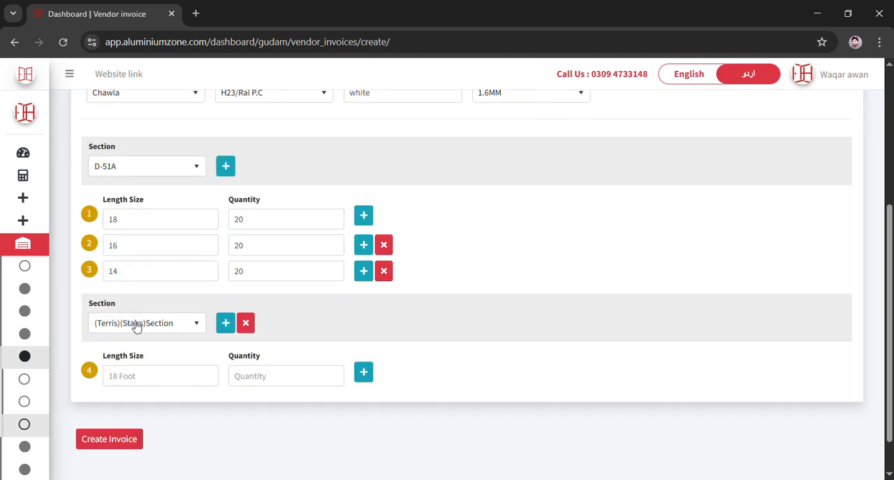
scroll(308, 258, up, 2)
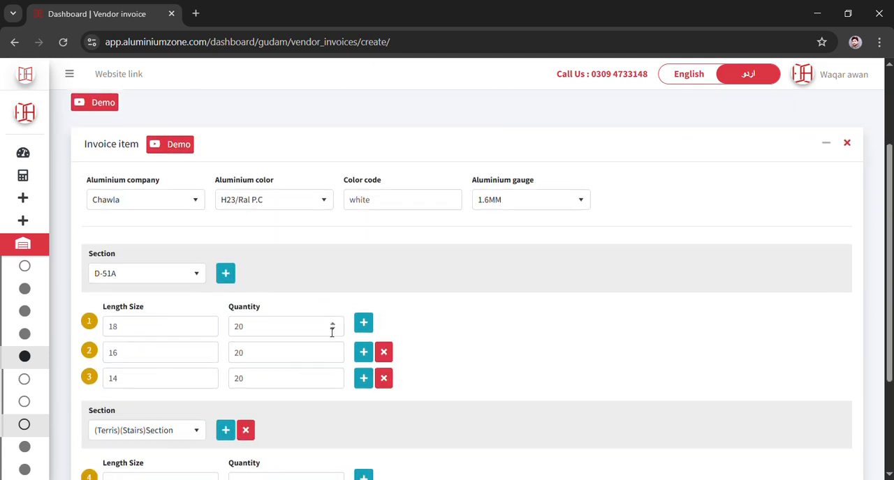
scroll(331, 331, down, 2)
click(120, 324)
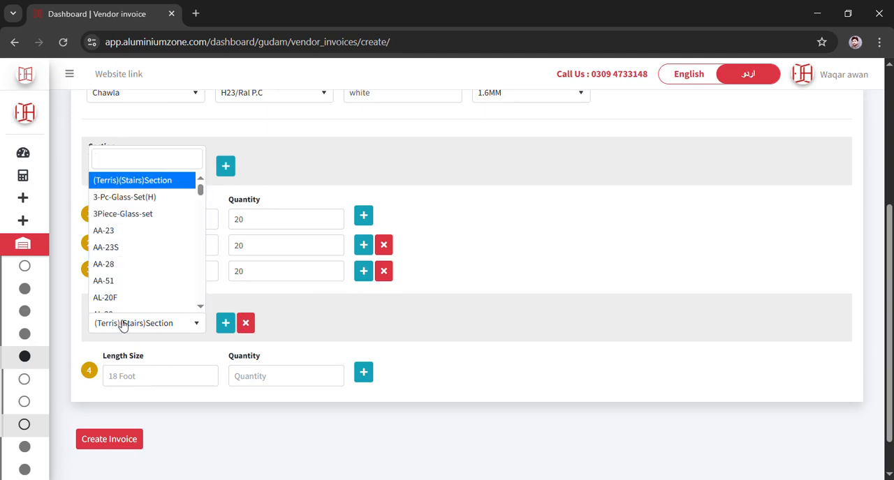
text(40)
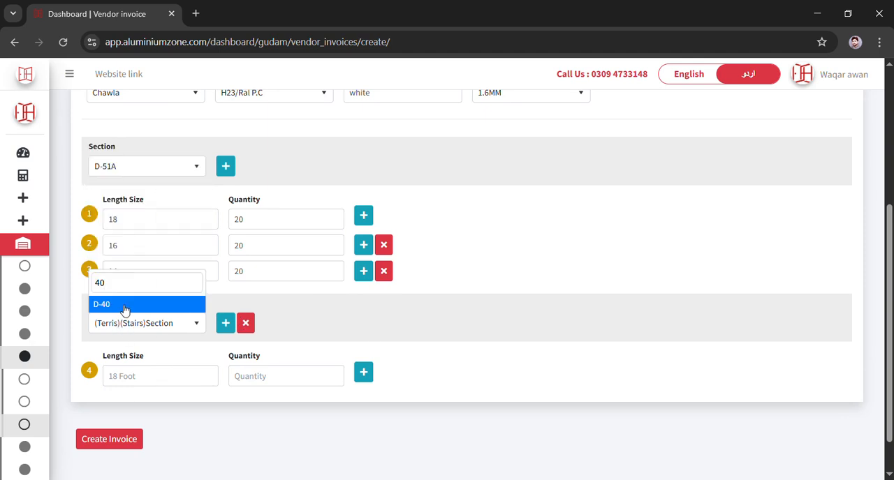
click(124, 311)
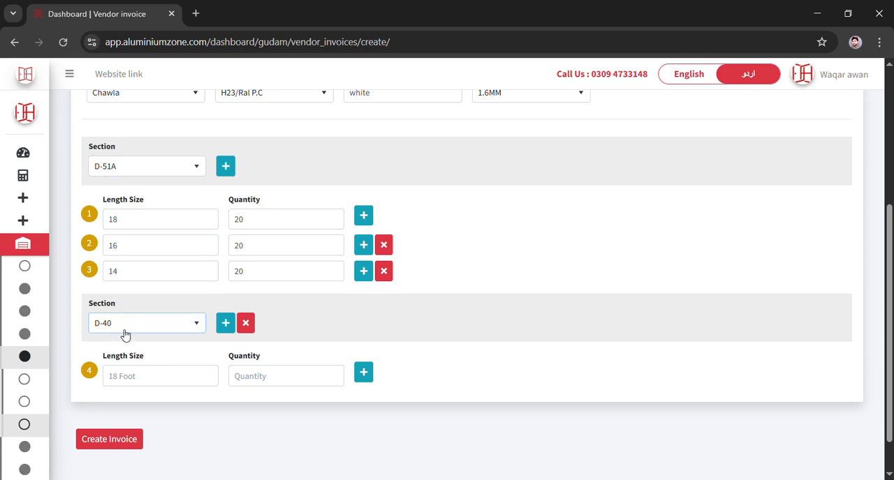
- Enter length 18 with quantity 20 in the D-40 section's first row and add another length row
click(130, 384)
text(18)
click(255, 384)
text(20)
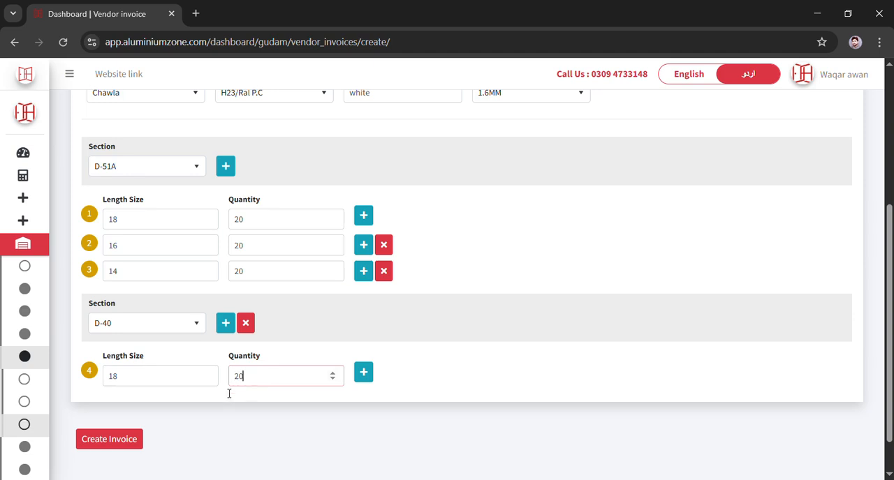
click(362, 375)
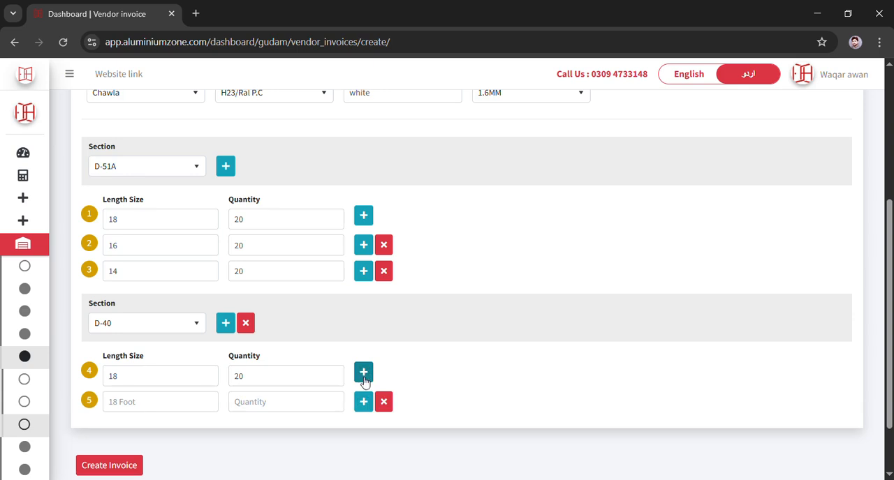
- Add a further row and enter length 16 with quantity 20 in the D-40 section's second row
click(365, 402)
click(133, 402)
text(16)
click(279, 409)
text(20)
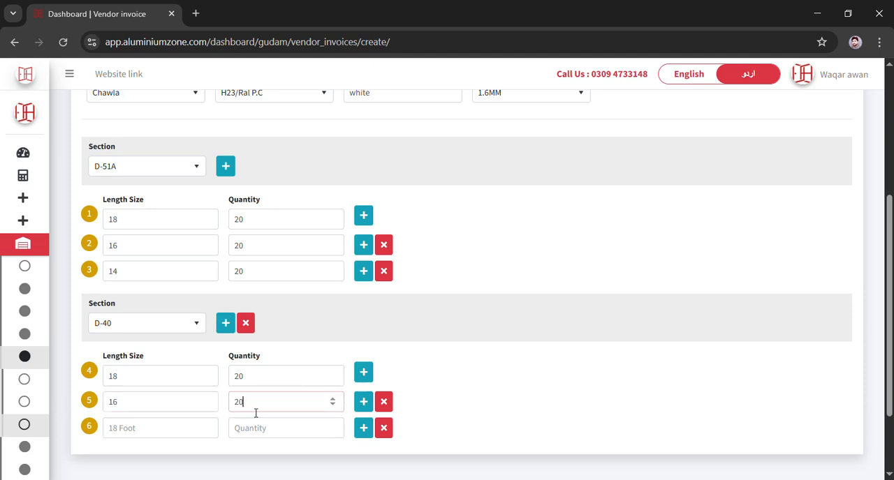
- Enter length 14 with quantity 20 in the D-40 section's third row
text(14)
click(258, 438)
text(2)
- Add a new invoice item and set its section to D-41 by searching 41
scroll(265, 425, down, 3)
scroll(383, 285, up, 5)
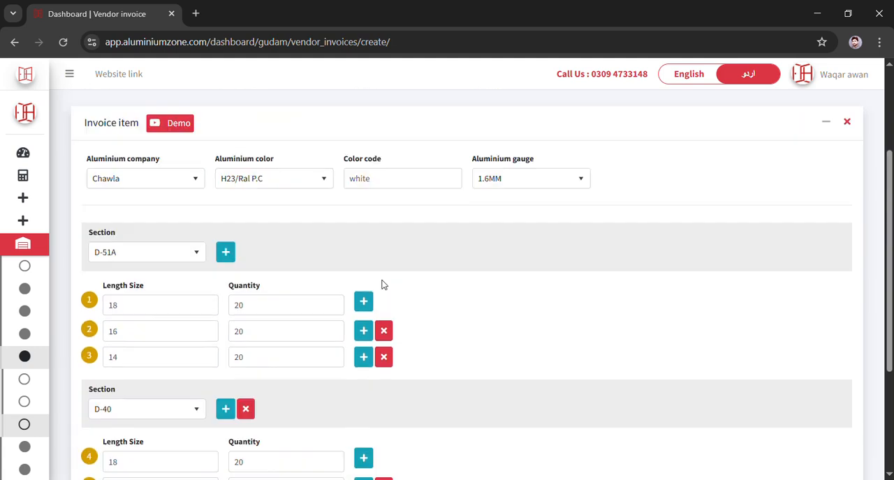
scroll(382, 285, up, 2)
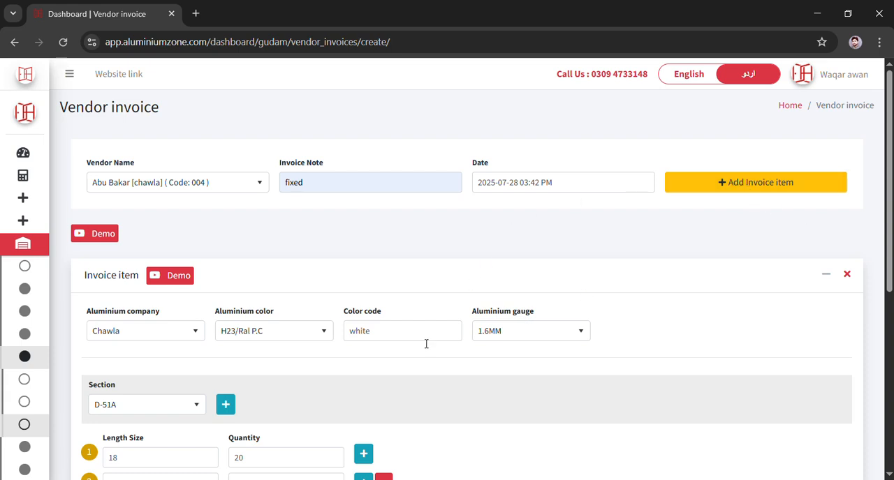
click(706, 190)
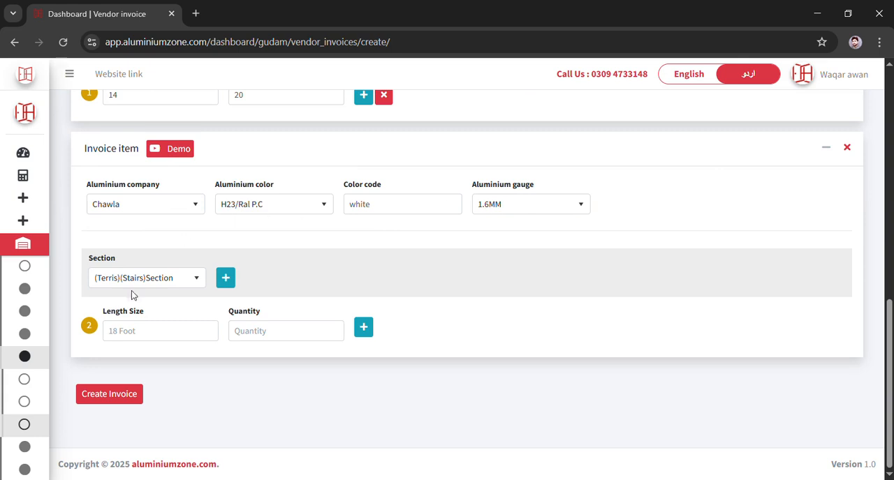
click(168, 281)
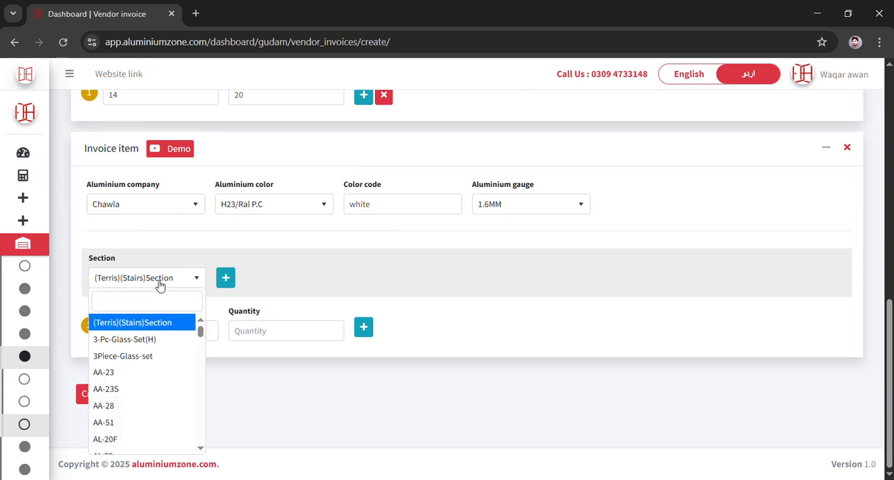
text(41)
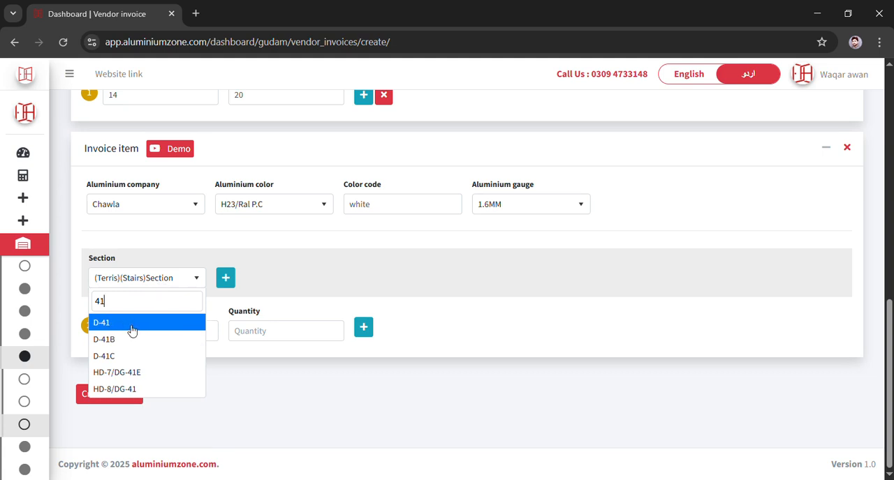
click(131, 325)
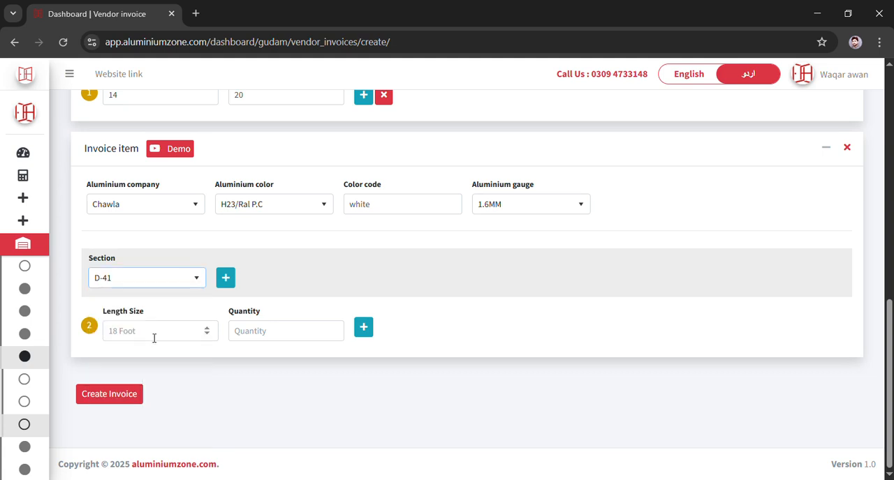
- Set the new item's aluminium gauge to 1.2MM and enter length 18 with quantity 29 in its first row
click(524, 209)
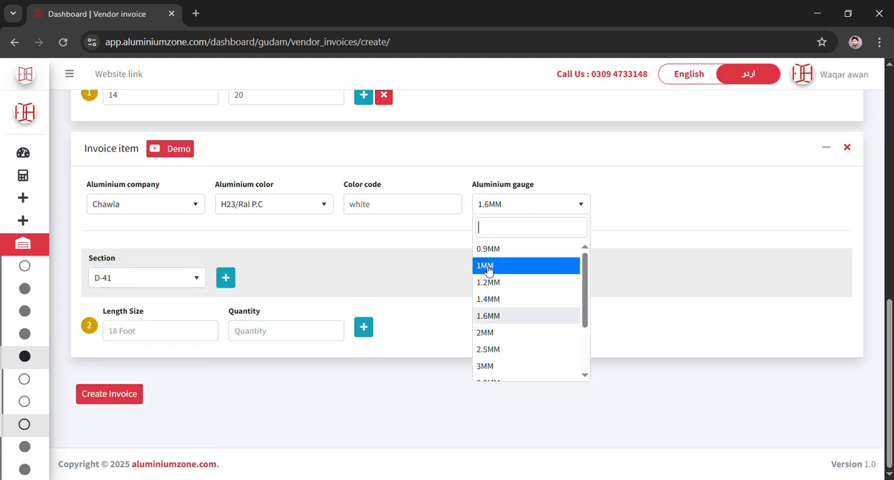
click(489, 281)
click(136, 335)
text(18)
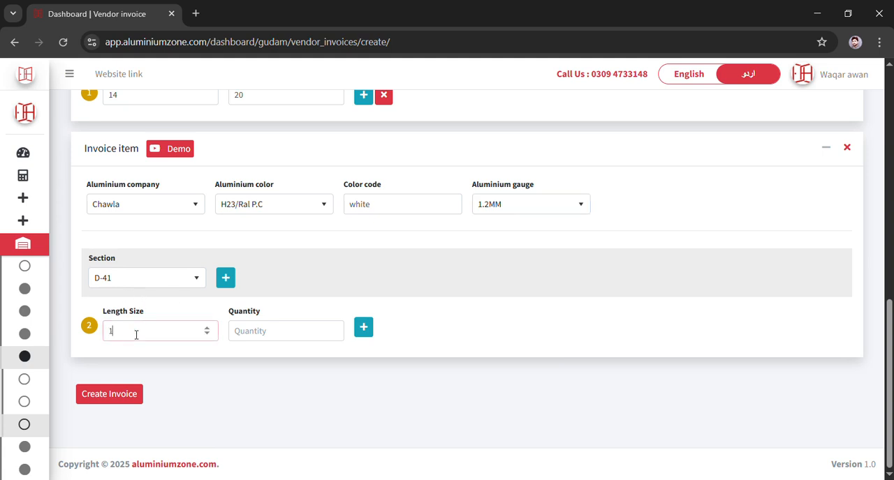
click(264, 333)
text(29)
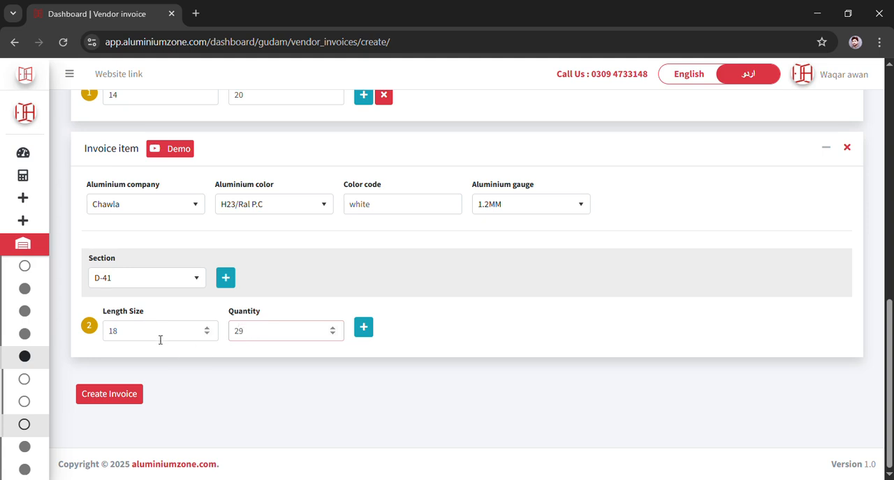
- Add two more length rows to the D-41 section and enter length 16 with quantity 20 in the first
click(368, 333)
click(363, 356)
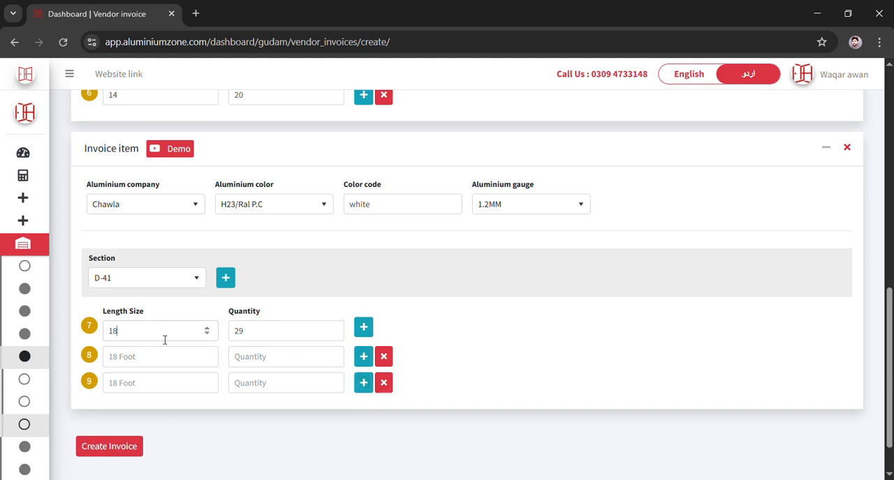
click(160, 362)
text(16)
click(239, 364)
text(20)
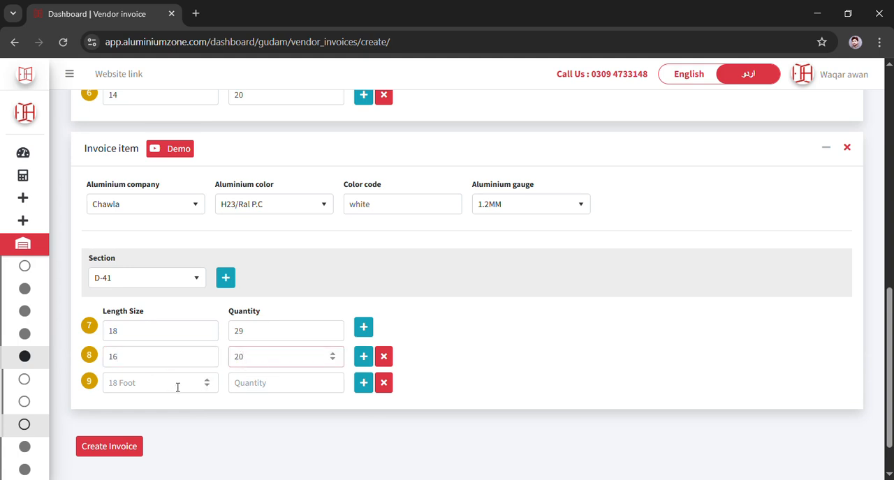
- Enter length 14 with quantity 20 in the last D-41 row
click(167, 392)
text(14)
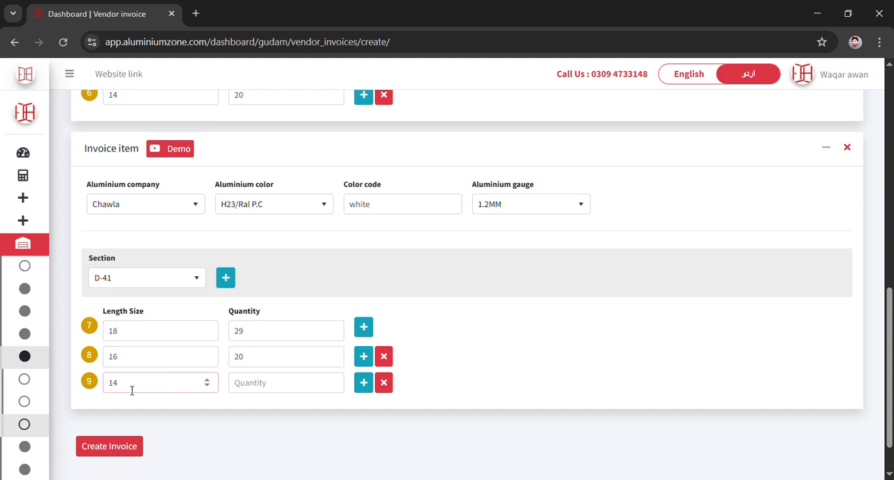
click(264, 387)
text(20)
- Create the vendor invoice
scroll(317, 359, down, 1)
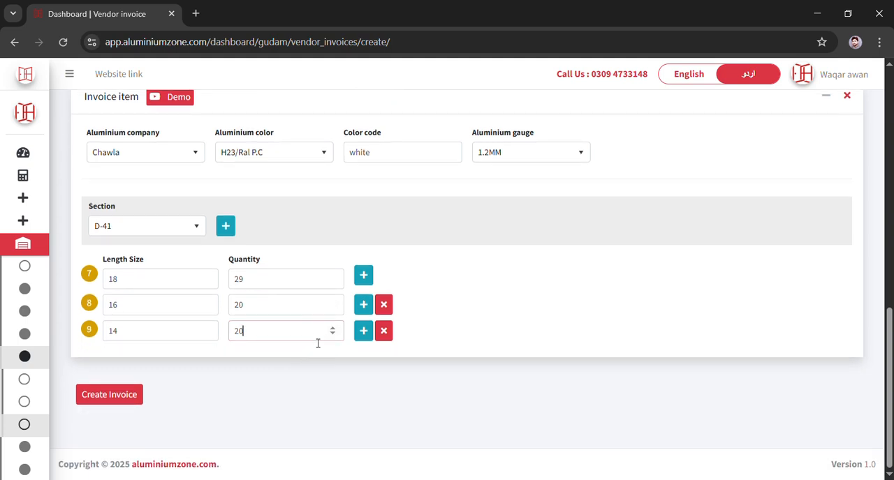
scroll(324, 251, up, 3)
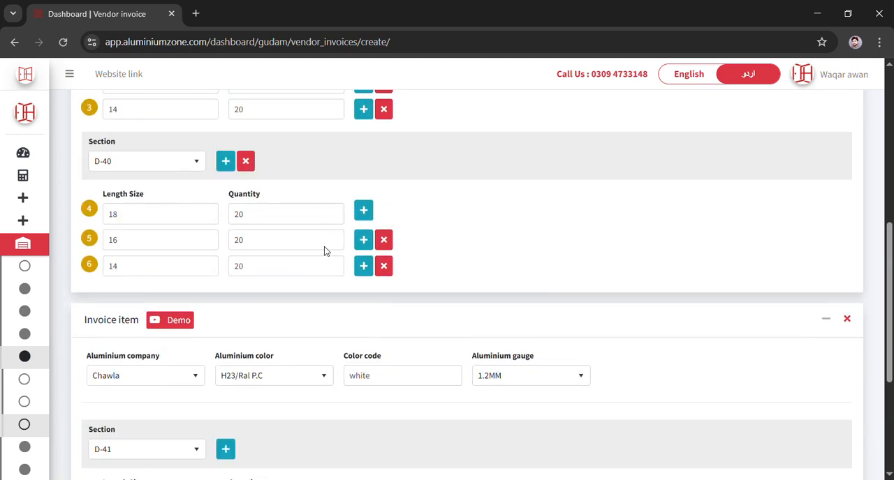
scroll(329, 252, up, 5)
scroll(329, 255, down, 8)
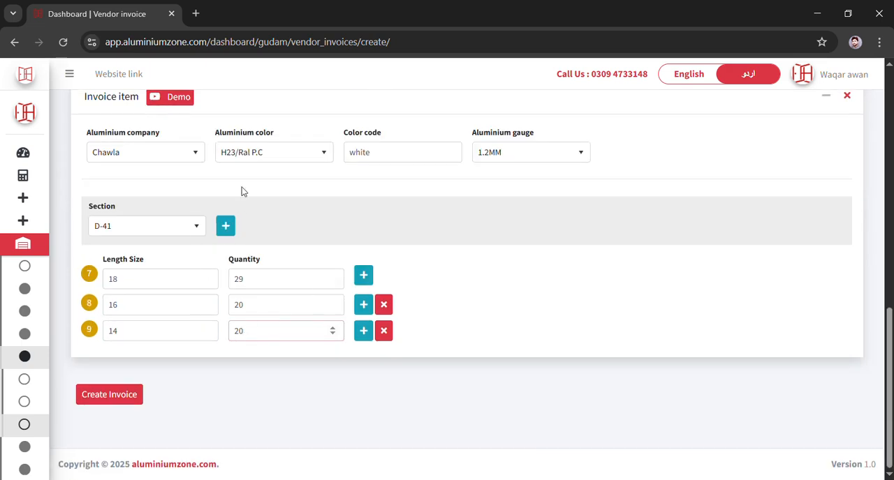
click(116, 397)
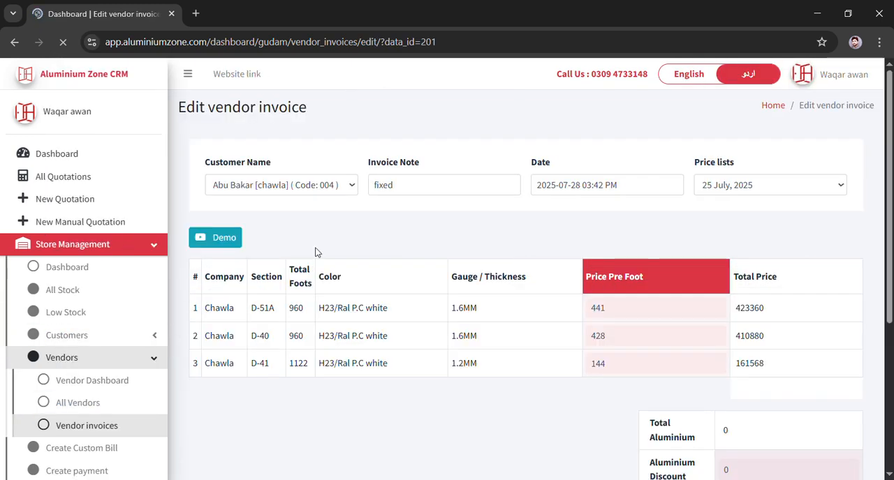
- Select the 25 July, 2025 price list for the invoice
scroll(214, 243, down, 2)
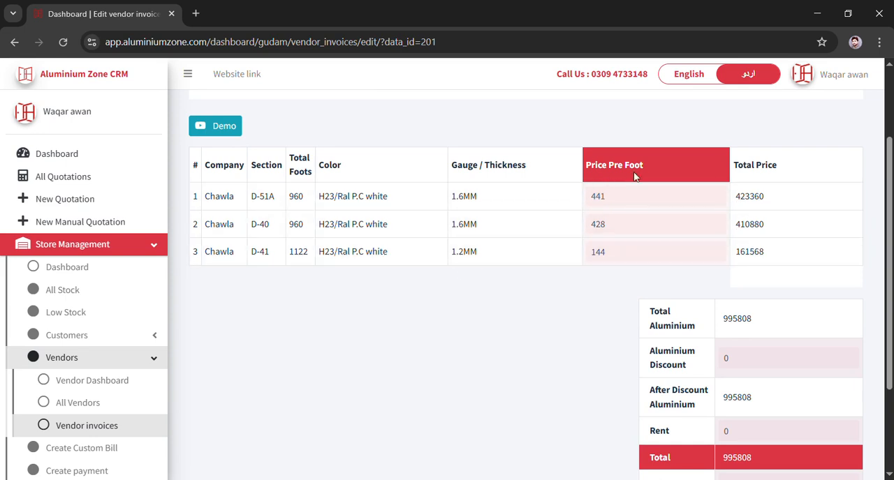
scroll(777, 211, up, 2)
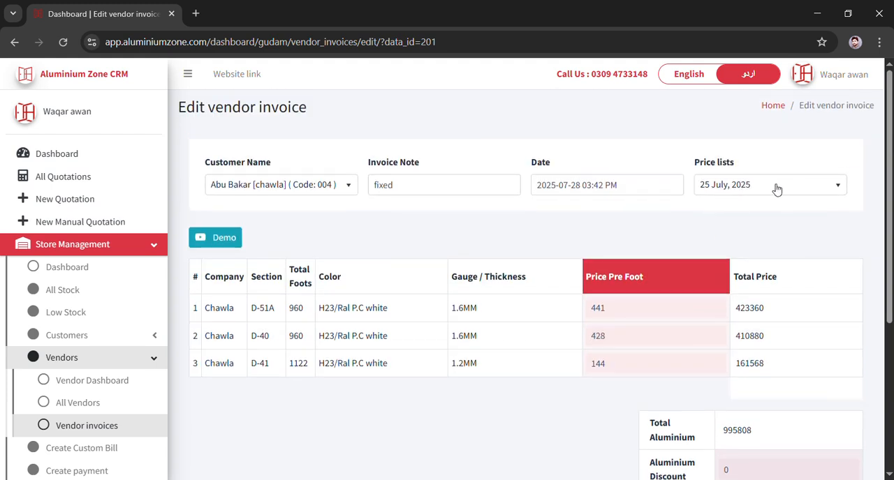
click(808, 185)
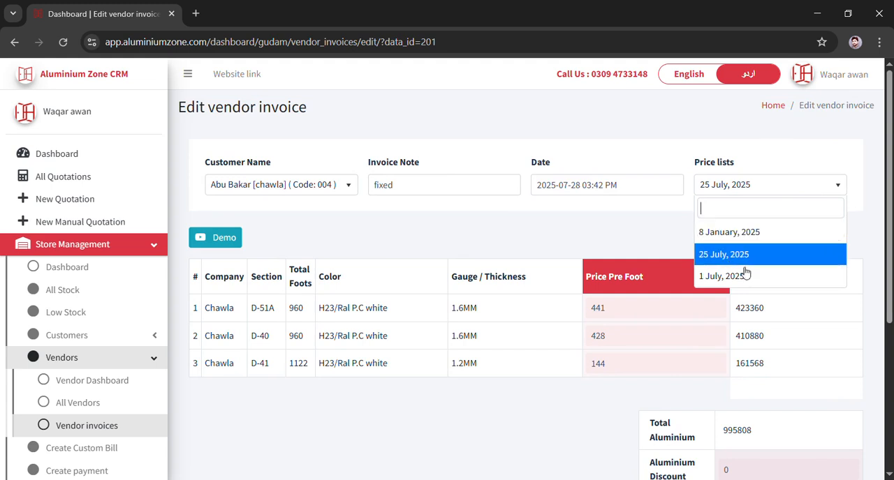
click(654, 241)
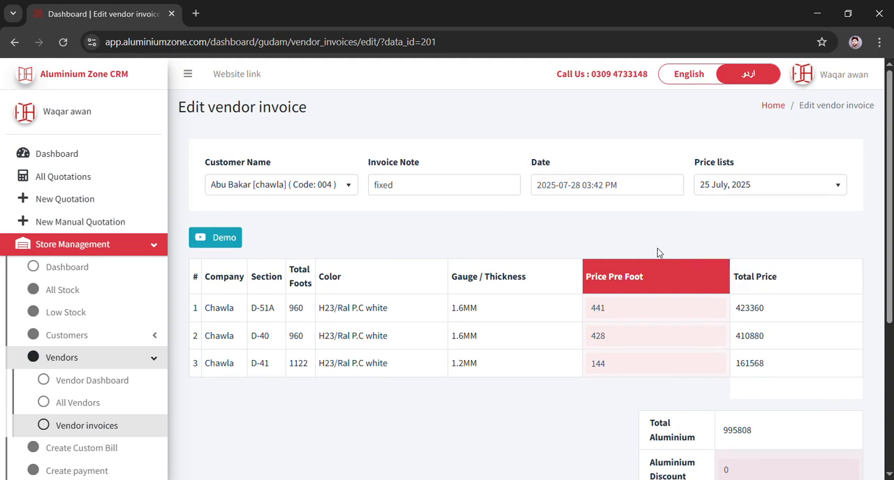
- Set the aluminium discount to 15
scroll(537, 233, down, 1)
scroll(538, 235, down, 2)
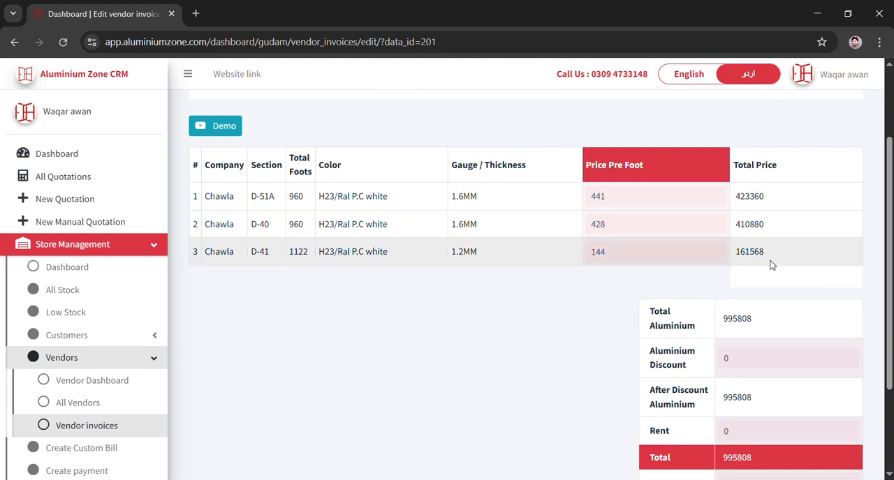
scroll(759, 351, down, 2)
click(754, 247)
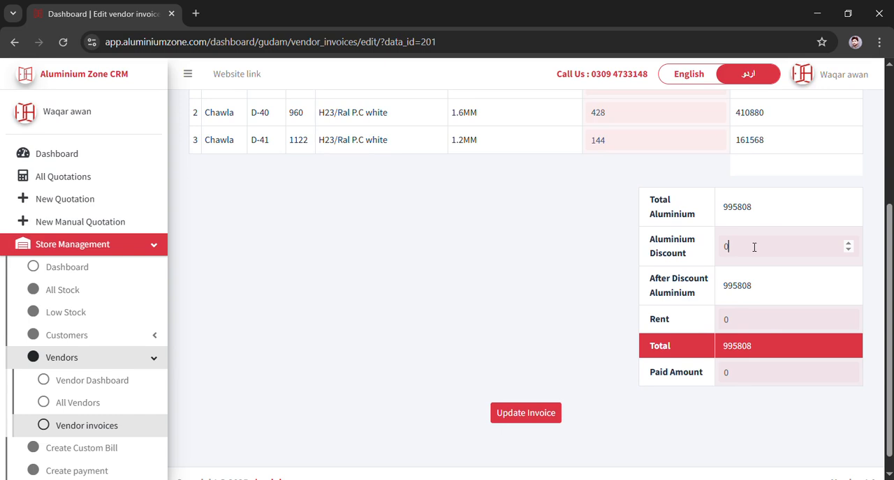
key(BackSpace)
text(15)
- Set the rent to 2000
click(752, 322)
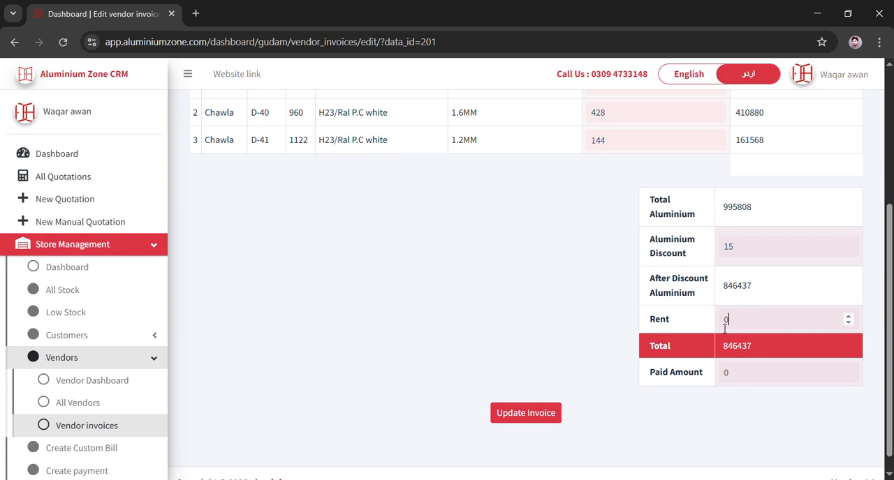
key(BackSpace)
text(2000)
- Set the paid amount to 500000 and update the invoice
click(756, 376)
key(BackSpace)
text(500000)
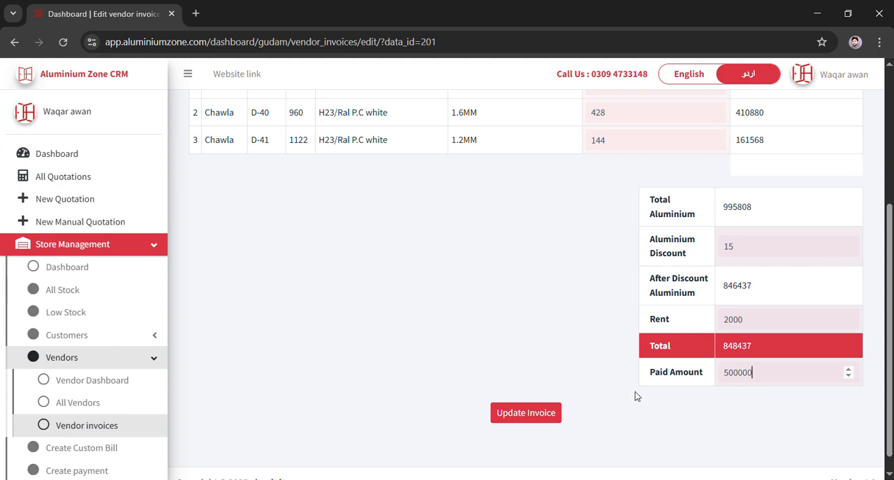
click(557, 417)
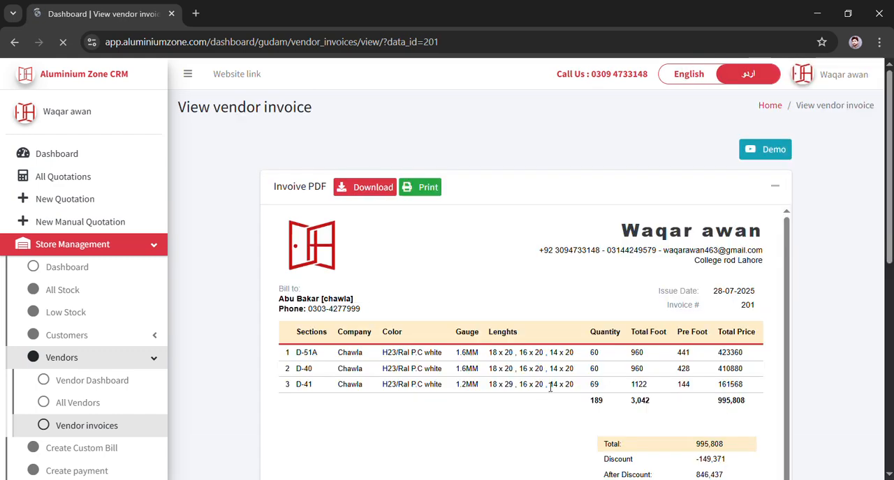
- Review the generated vendor invoice PDF, its line items and totals
scroll(492, 329, down, 1)
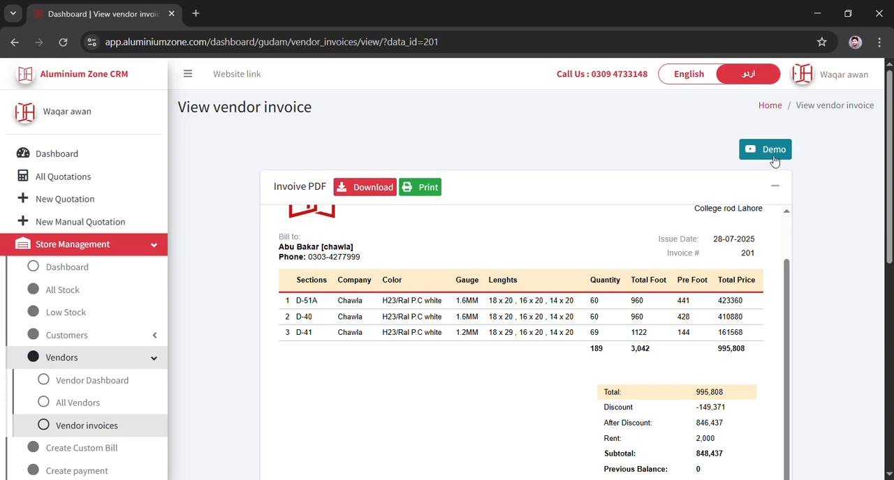
scroll(768, 168, down, 2)
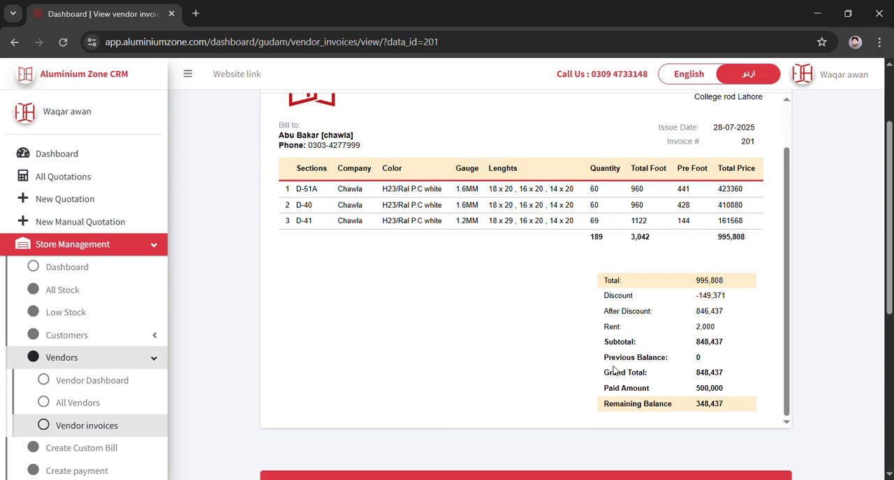
scroll(461, 277, up, 1)
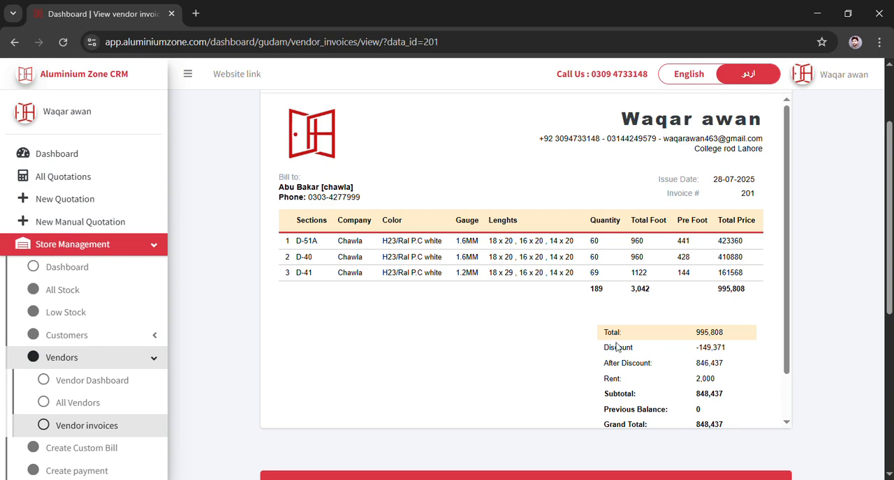
scroll(701, 351, down, 1)
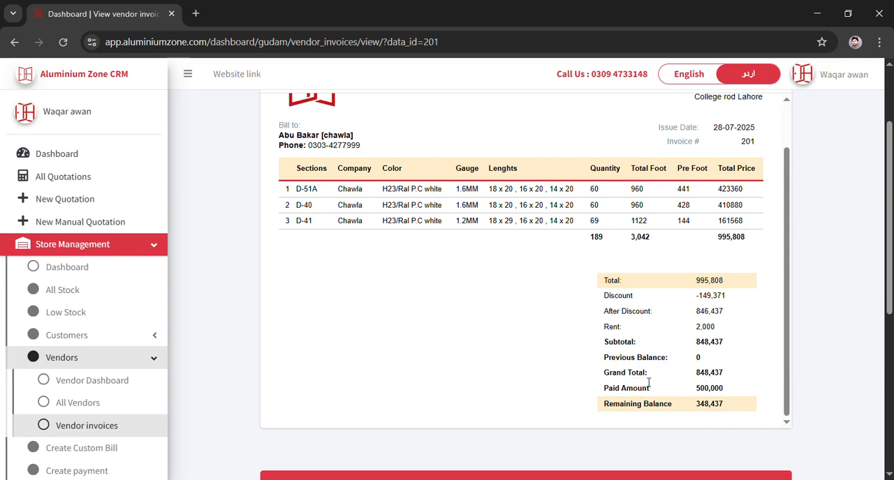
scroll(691, 391, down, 2)
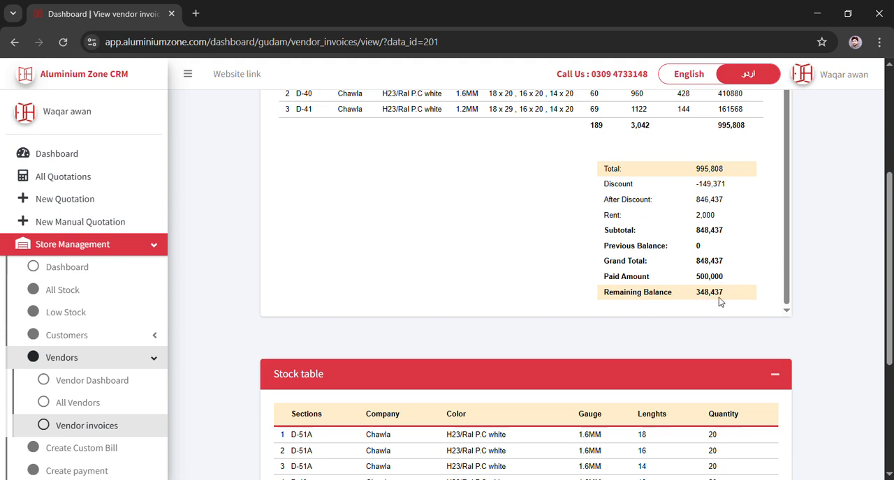
scroll(718, 297, down, 3)
scroll(719, 297, down, 1)
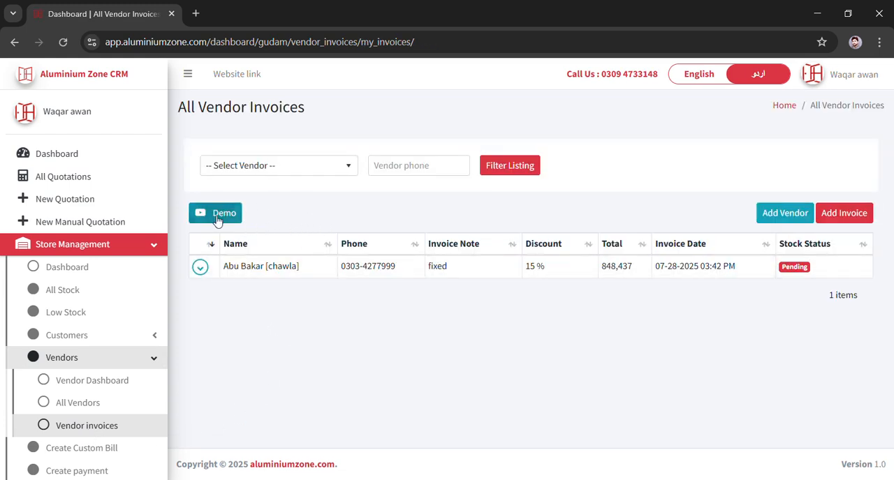
- Open the vendor invoice's view and add its items to stock, entering the confirmation PIN code
click(201, 268)
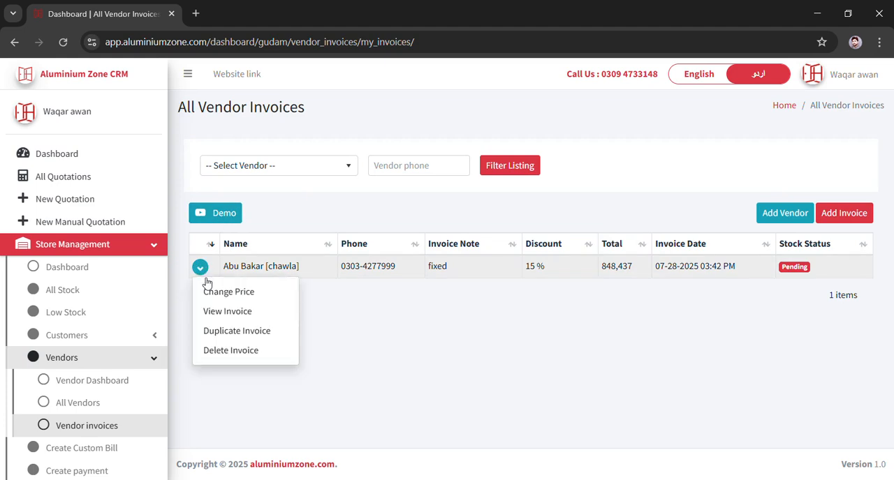
click(238, 314)
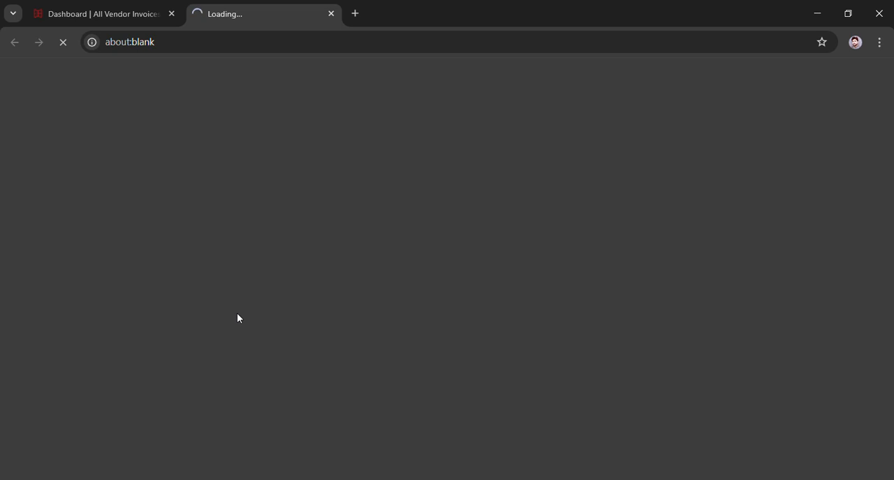
scroll(445, 337, down, 1)
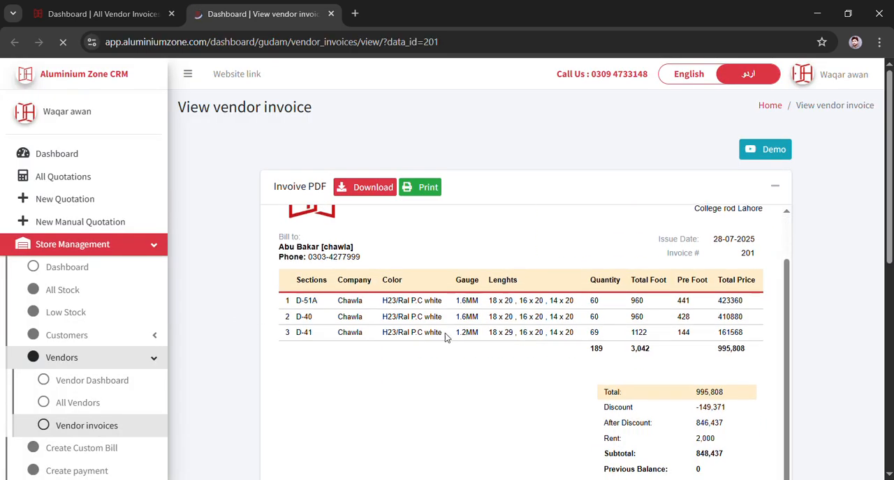
scroll(445, 335, down, 10)
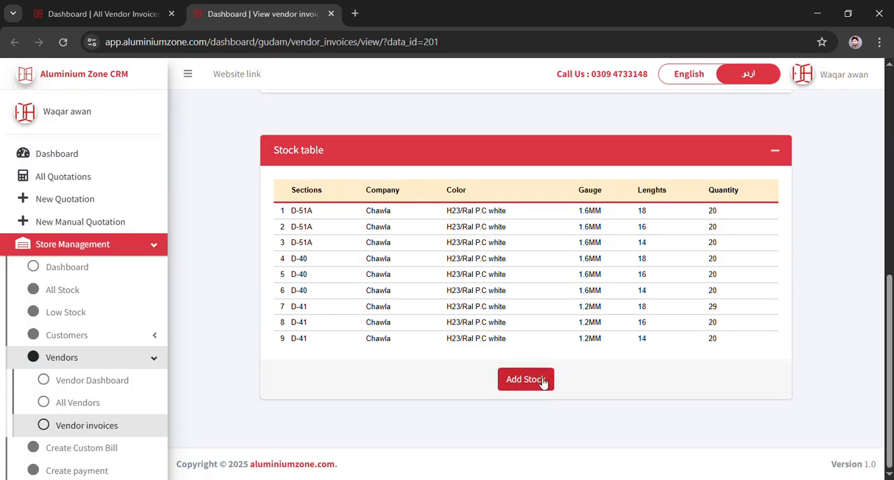
click(543, 384)
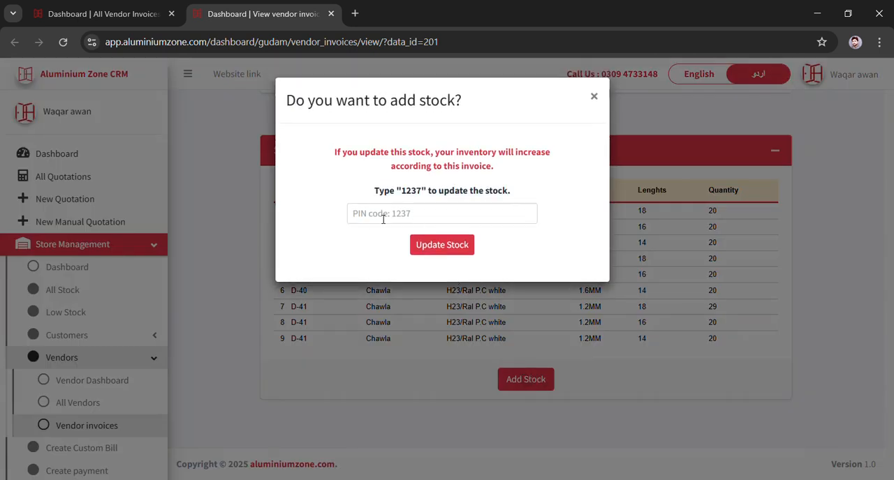
click(415, 220)
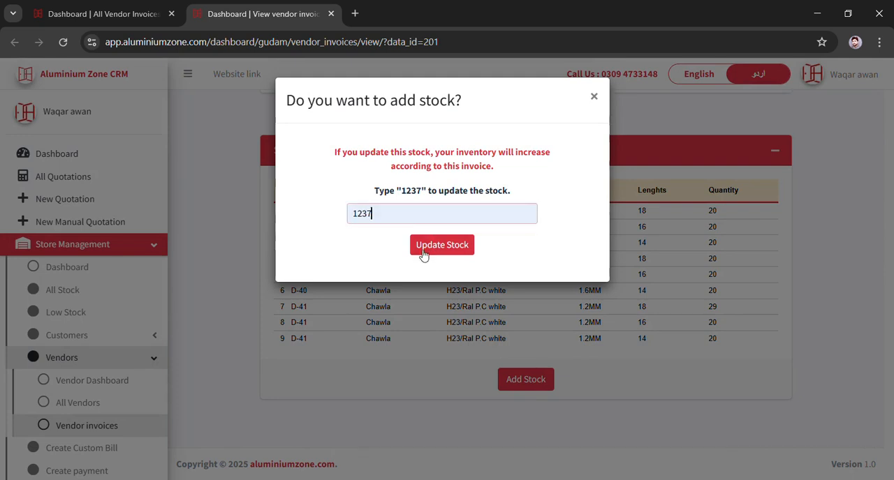
click(437, 253)
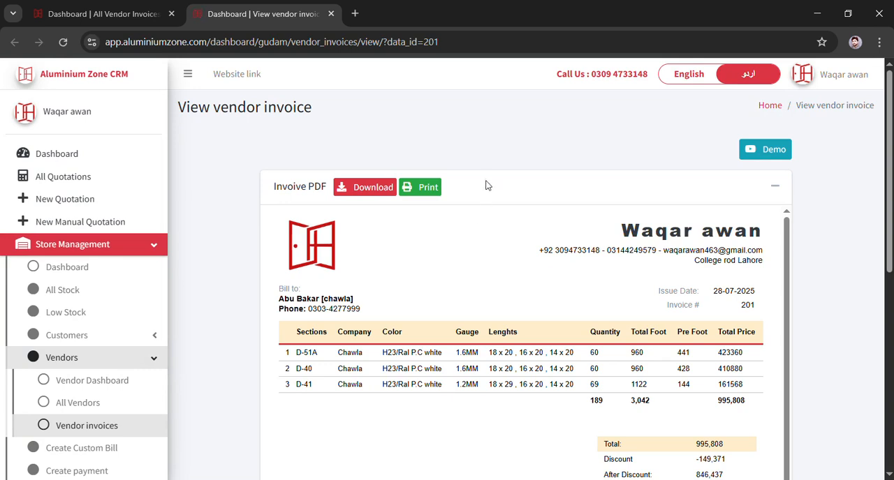
- Return to the vendor invoices list and duplicate the invoice
click(75, 433)
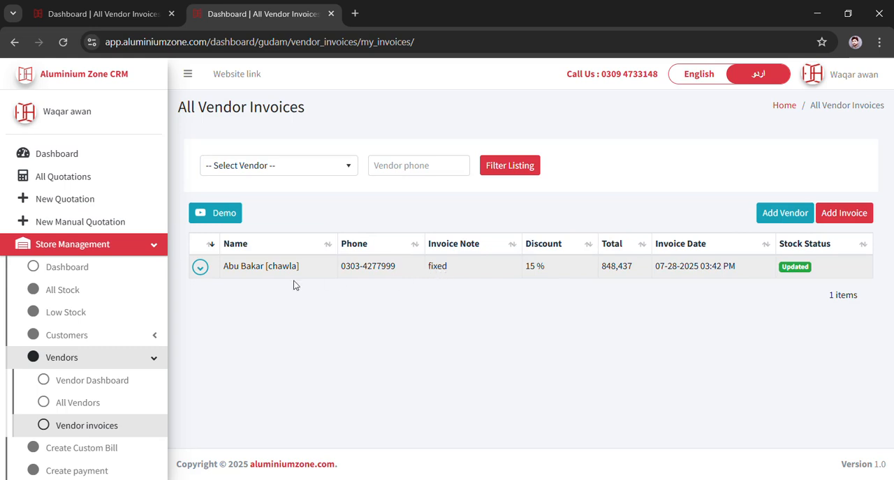
click(200, 268)
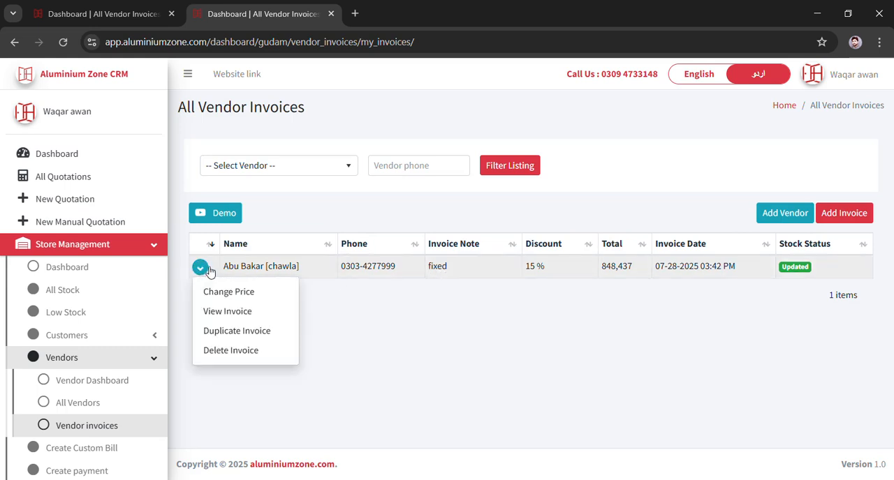
click(269, 332)
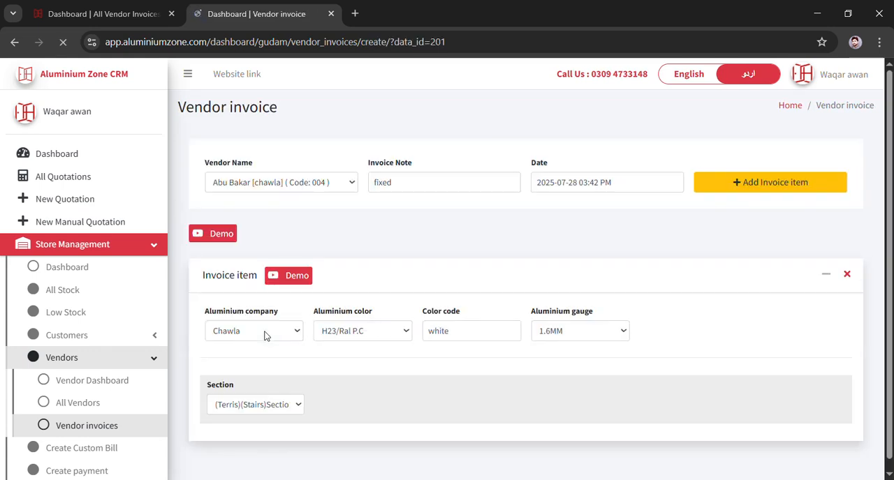
- Review the duplicated invoice's vendor, note, date and invoice item sections
scroll(268, 328, down, 3)
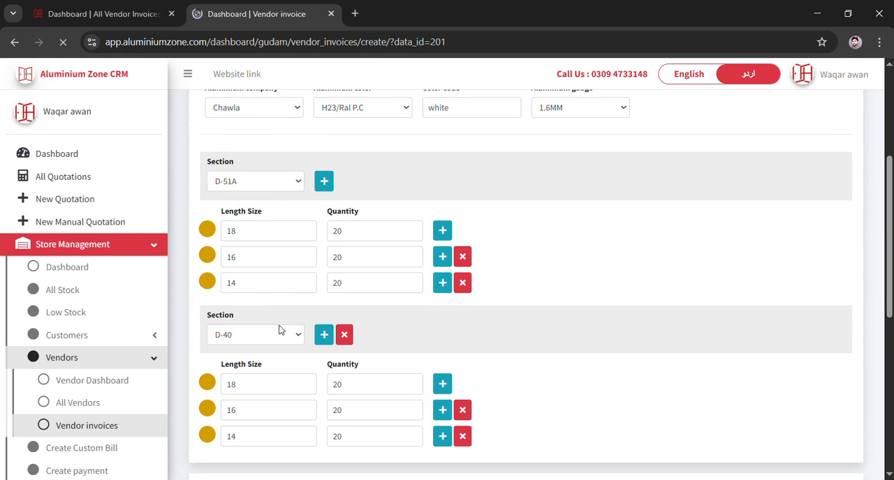
scroll(271, 285, up, 2)
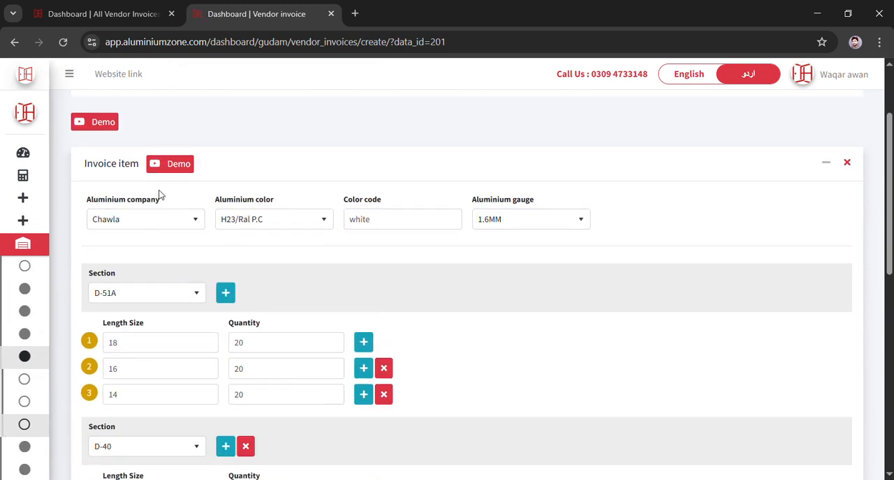
scroll(160, 195, up, 2)
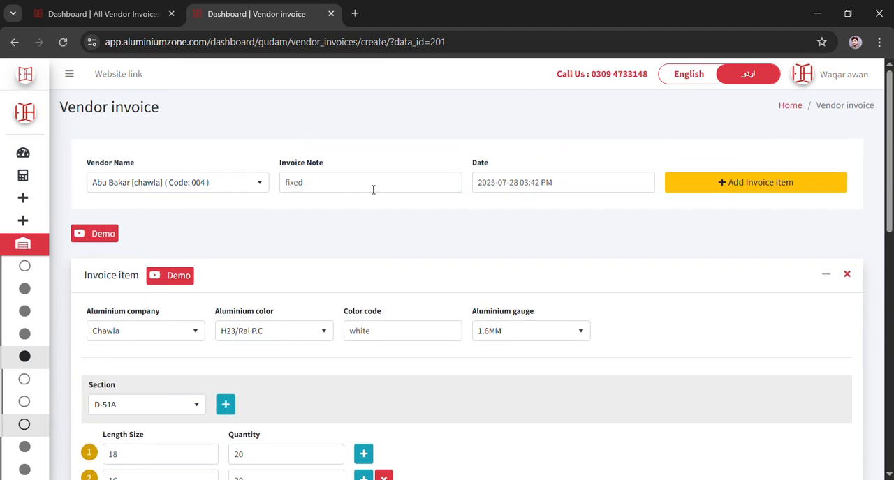
click(561, 188)
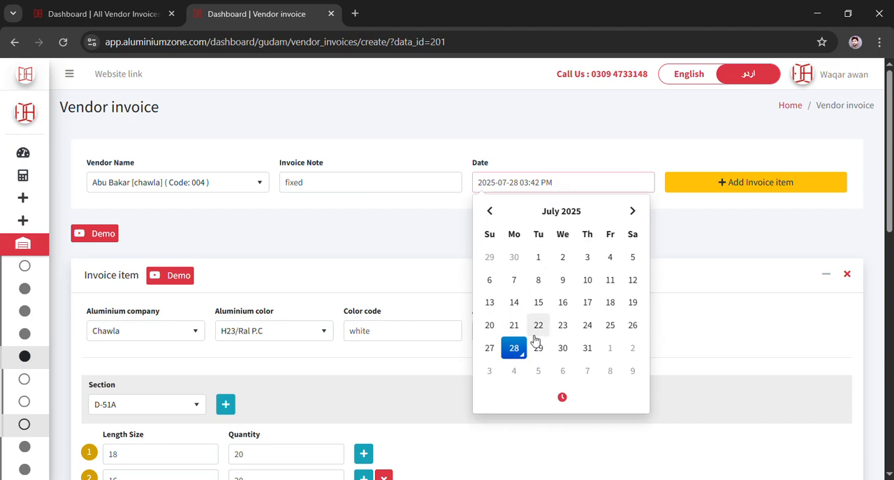
click(344, 248)
scroll(307, 248, down, 2)
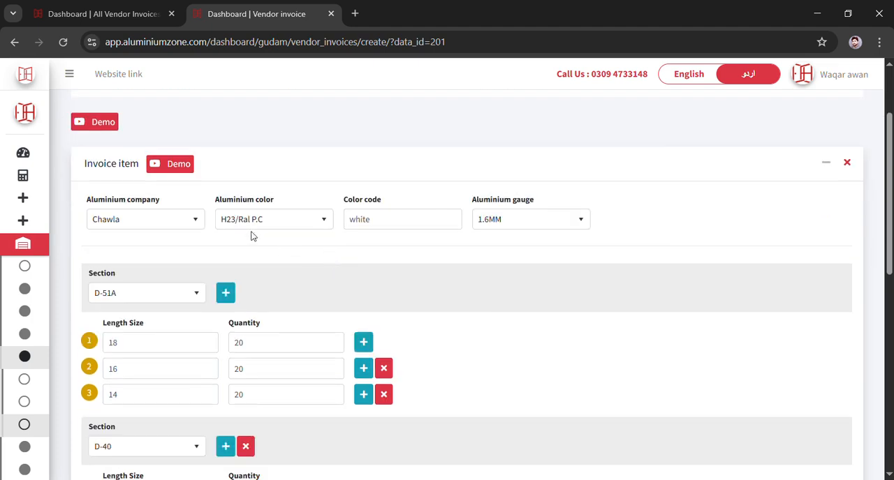
scroll(375, 258, down, 4)
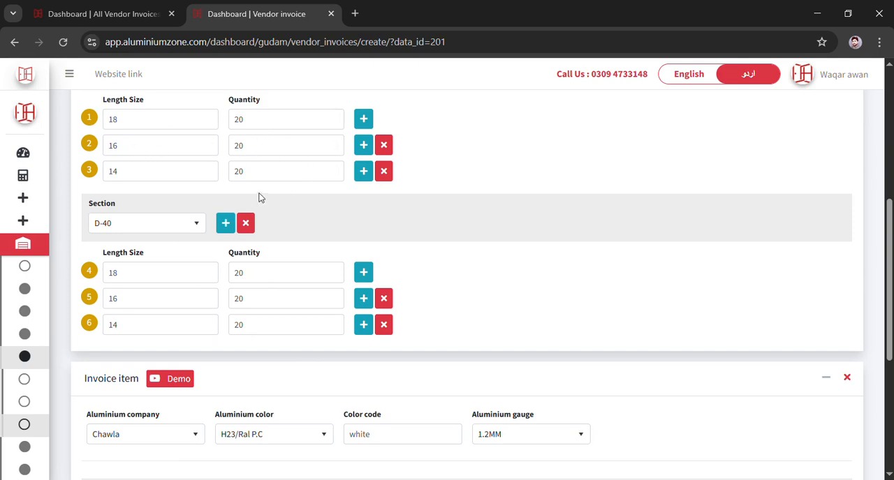
scroll(165, 253, down, 2)
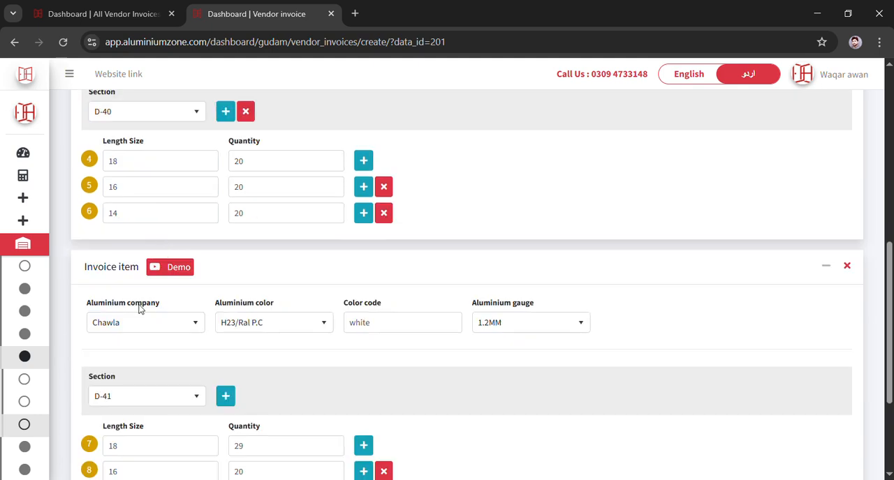
scroll(154, 305, down, 2)
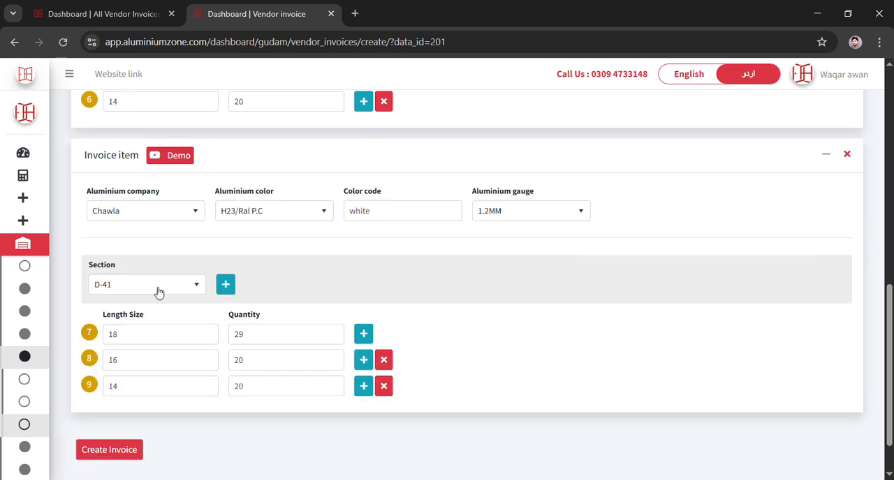
- In the D-41 invoice item, add a new section and delete the 14 length row
click(231, 293)
click(385, 389)
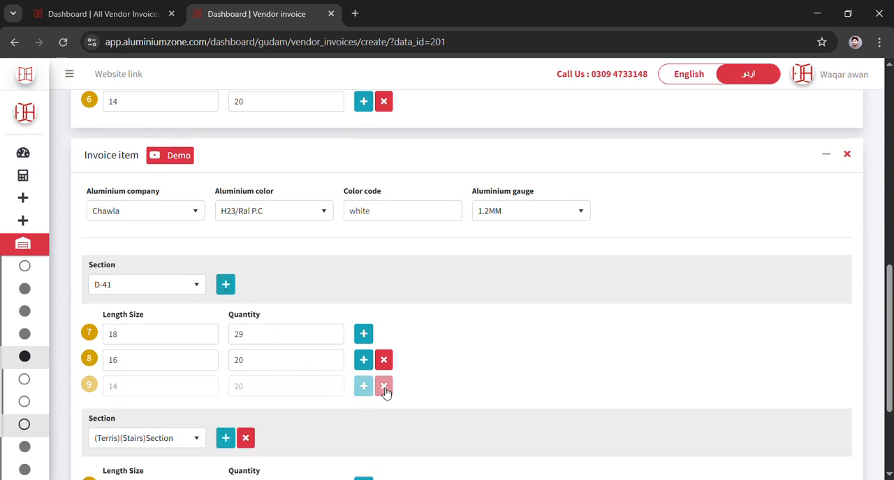
scroll(349, 366, down, 2)
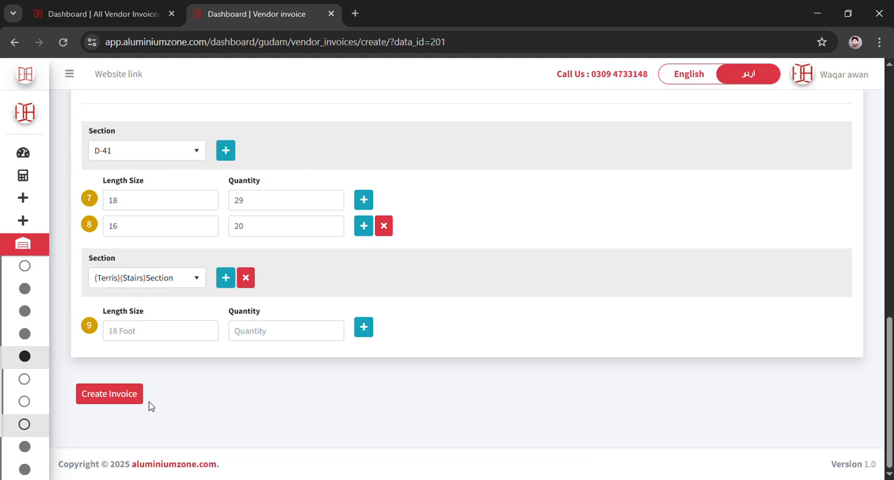
scroll(359, 331, up, 3)
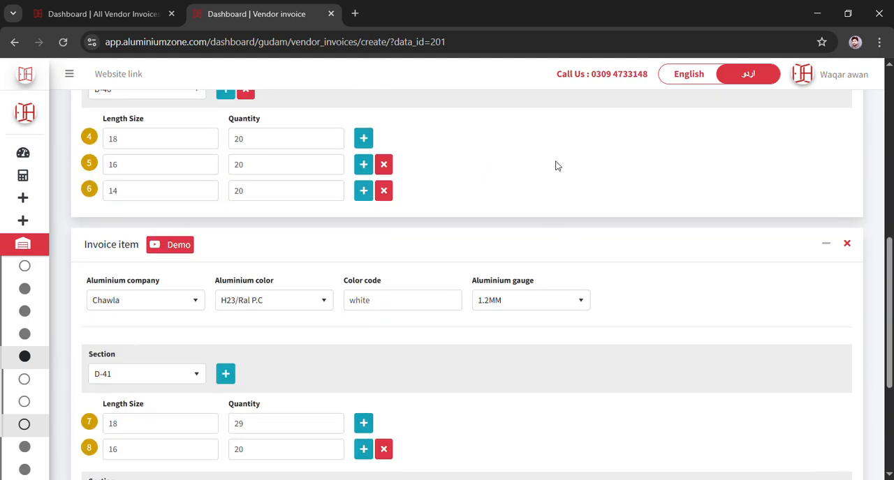